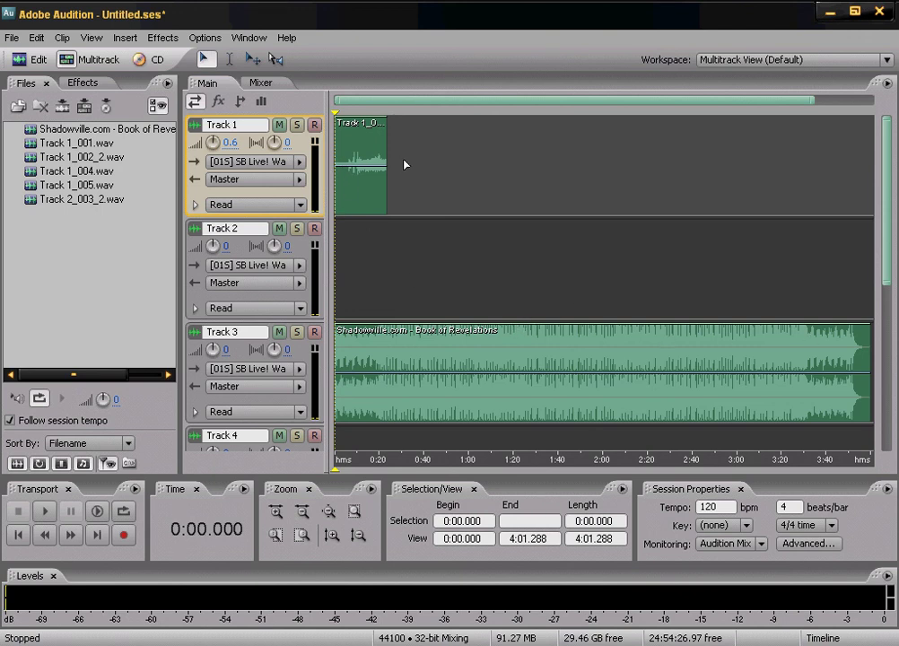
Noise-reduce all of Track 1_005, using a noise profile captured from its quiet intro.
double_click(348, 167)
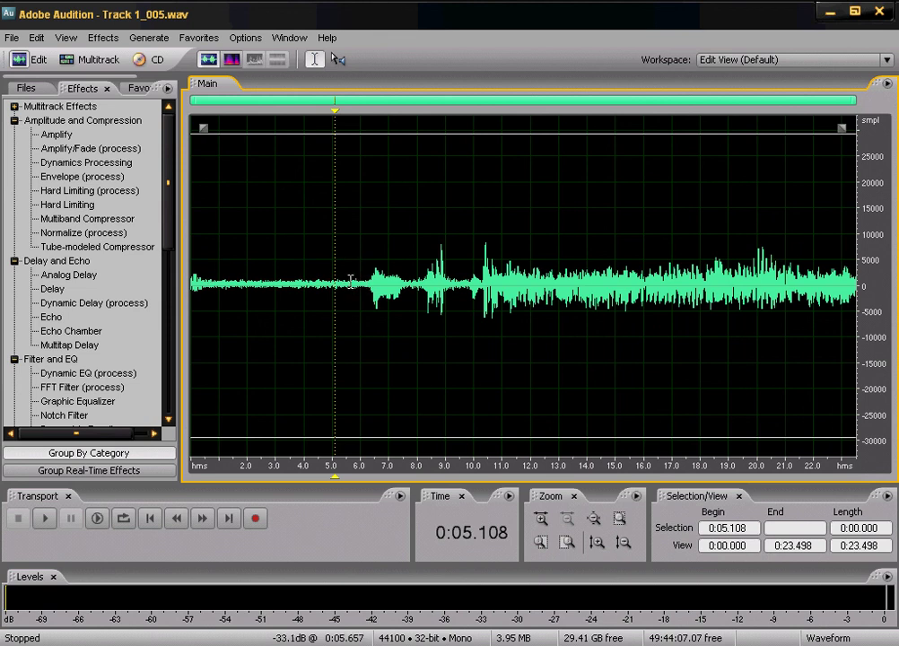
left_click_drag(350, 282, 287, 285)
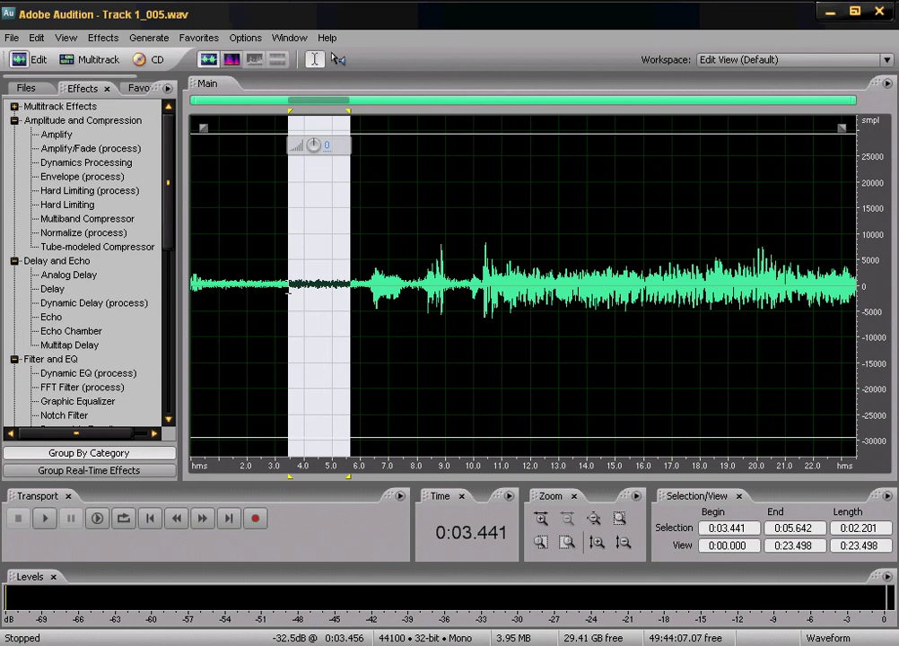
scroll(169, 215, "down", 7)
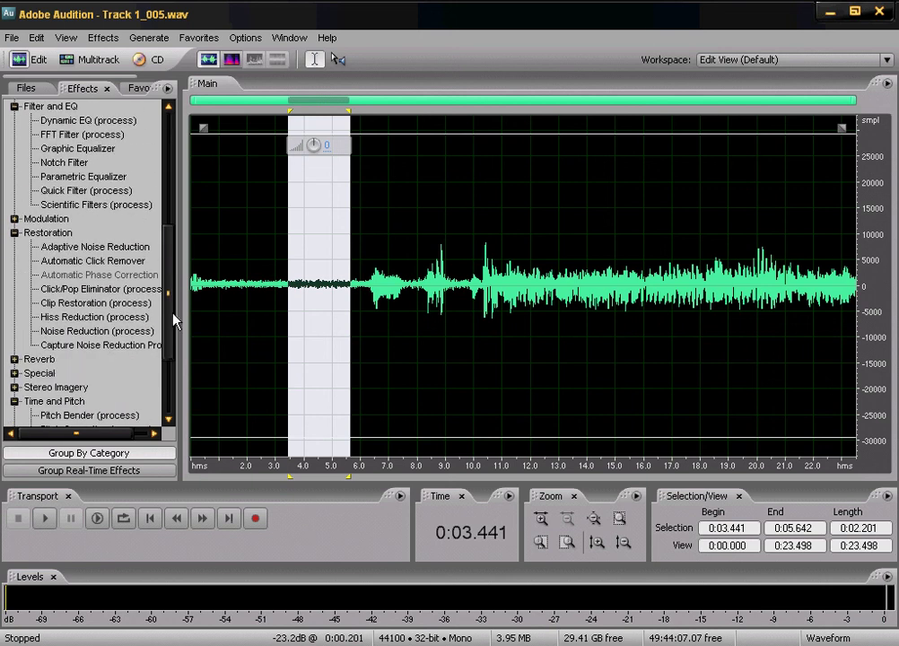
left_click(66, 274)
double_click(65, 274)
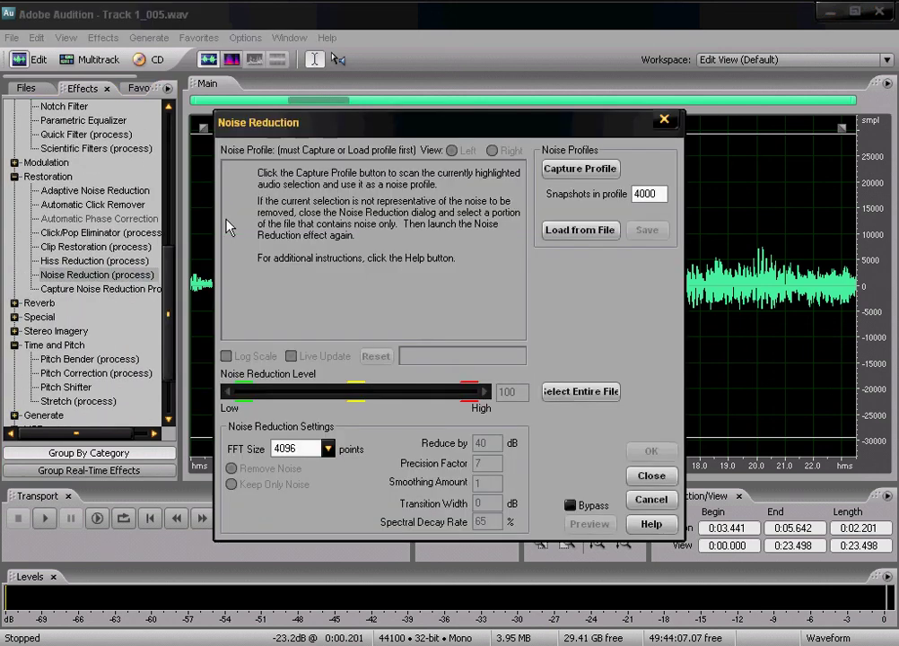
left_click(567, 170)
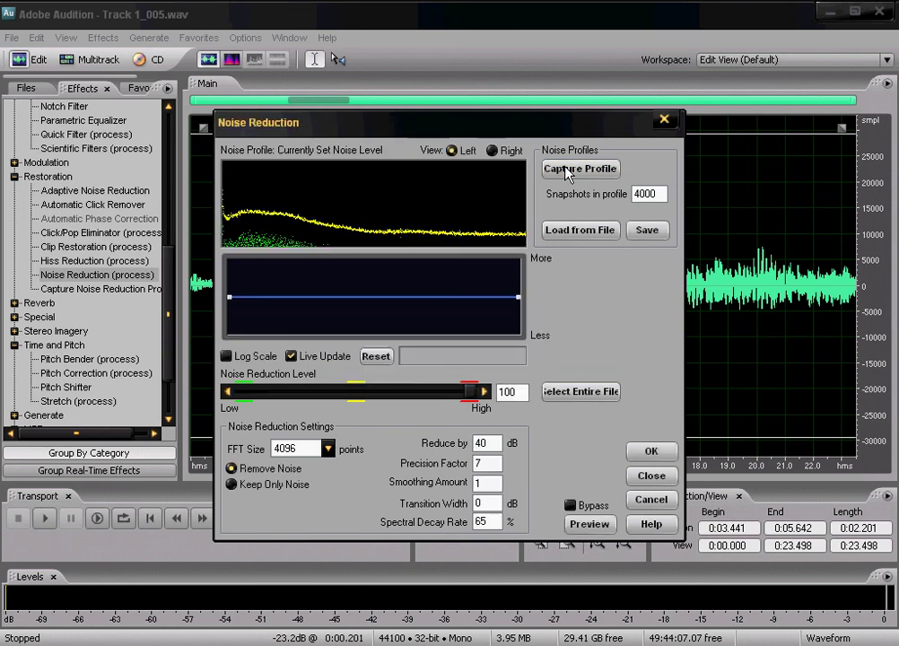
left_click(567, 395)
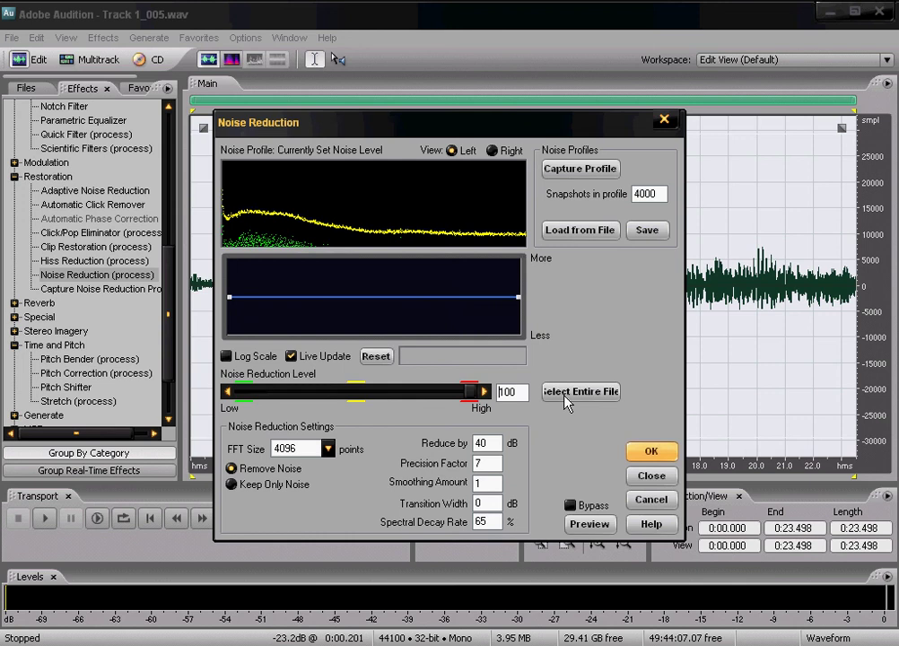
left_click(652, 453)
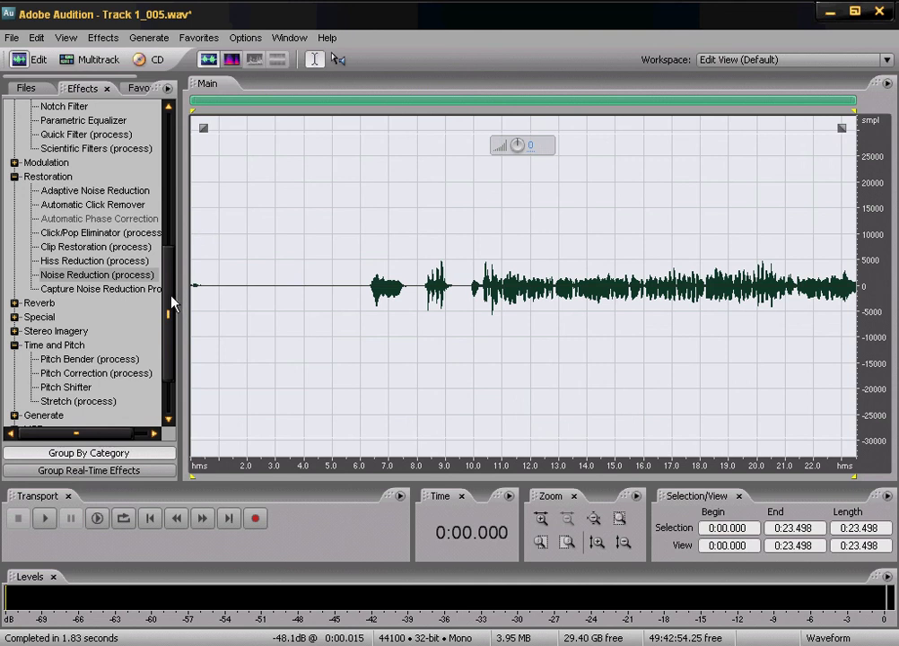
left_click_drag(172, 299, 182, 164)
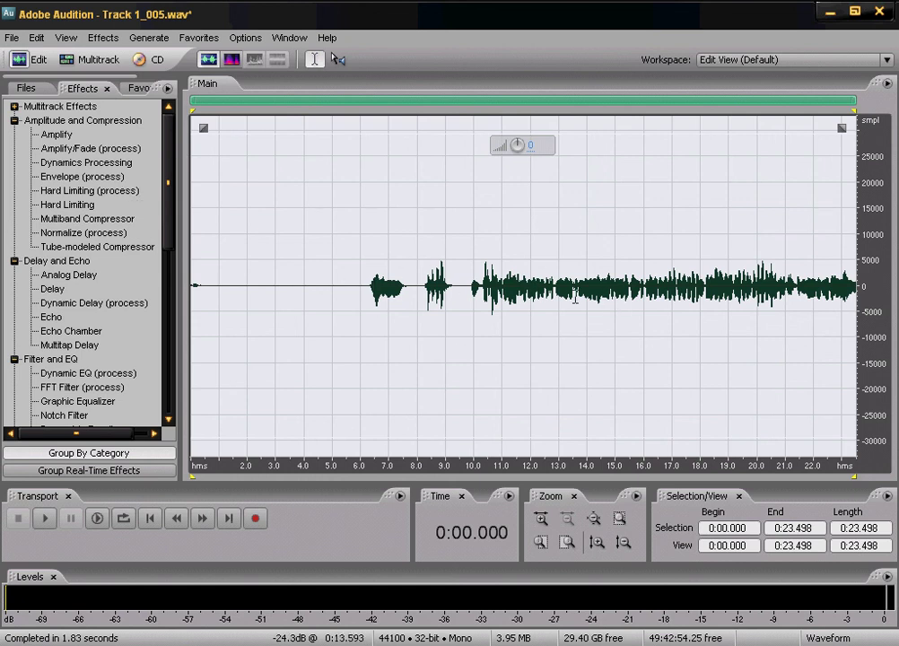
Apply Amplify with the +3dB Boost preset, then undo it.
double_click(56, 135)
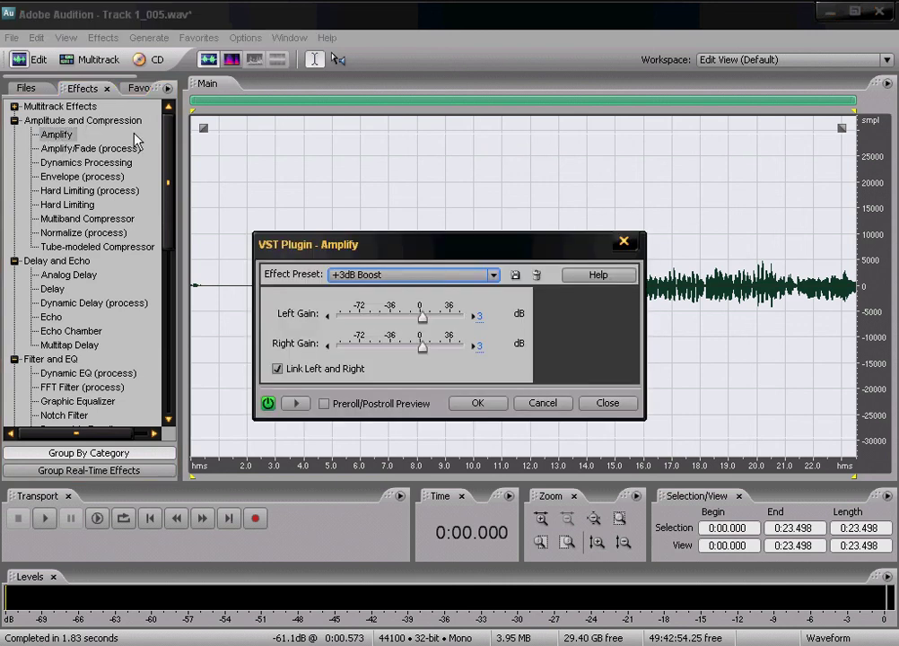
left_click(490, 276)
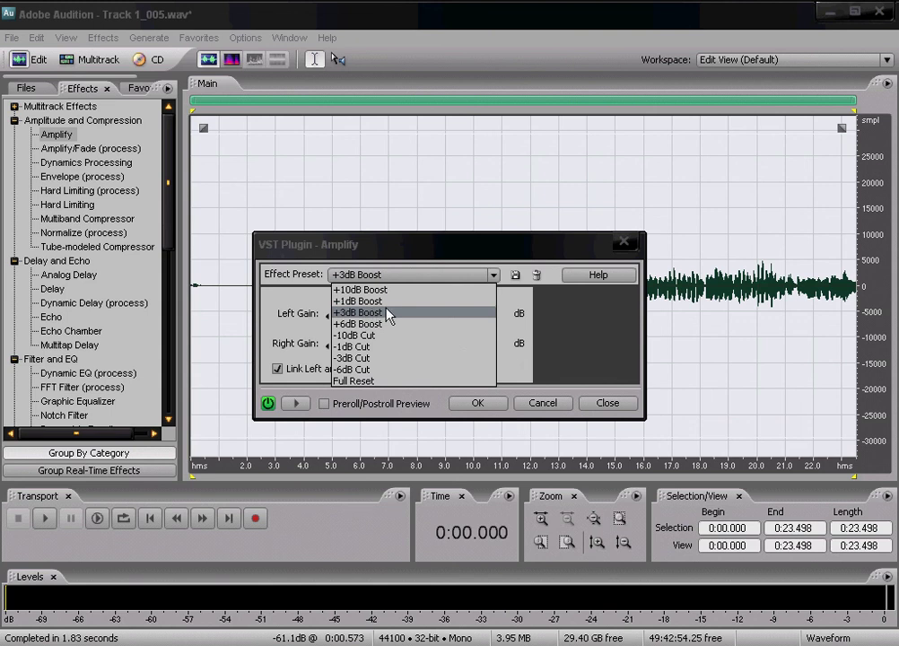
key("Up")
key("Return")
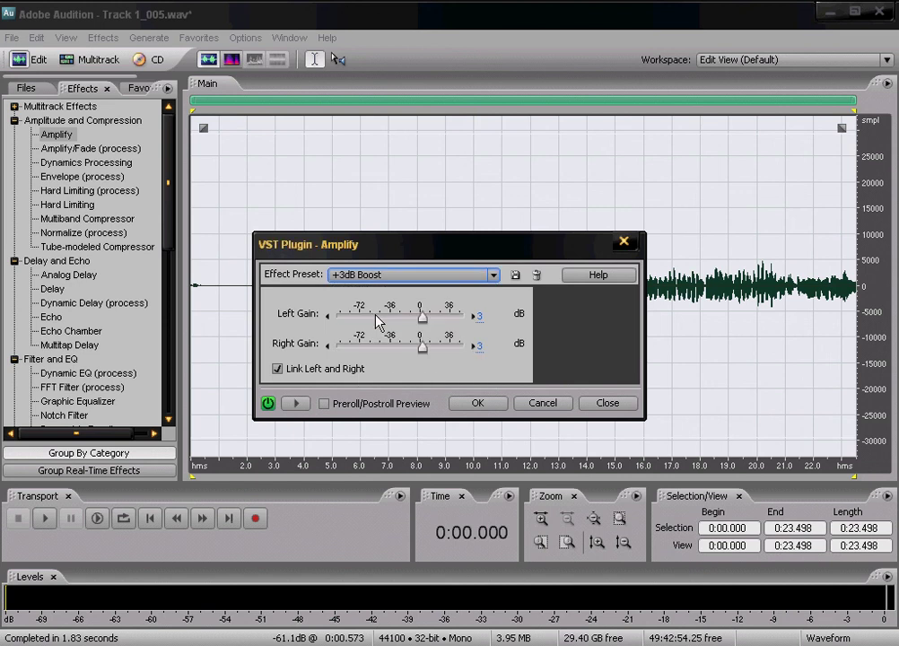
left_click(477, 403)
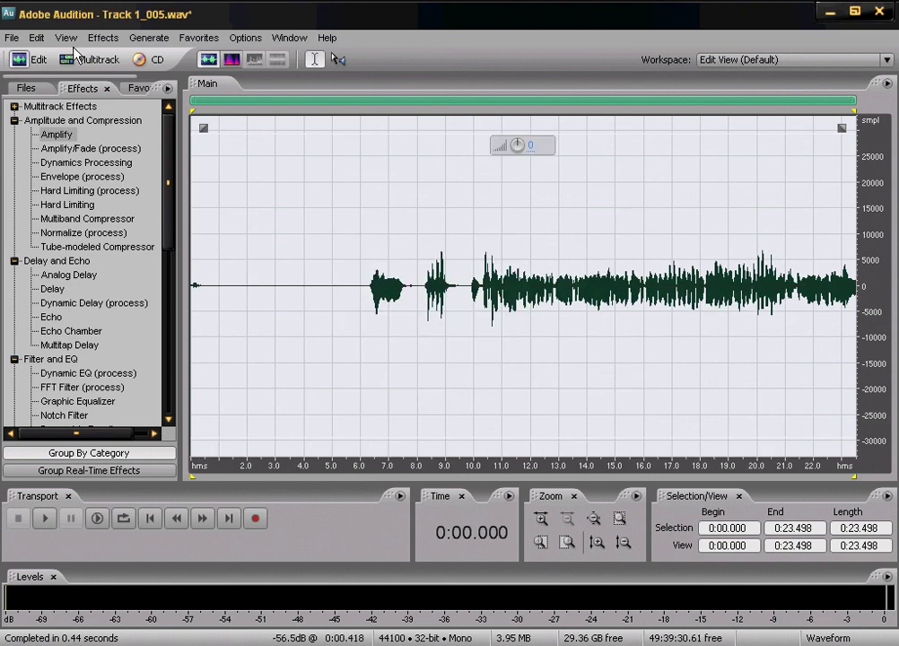
left_click(43, 37)
left_click(45, 56)
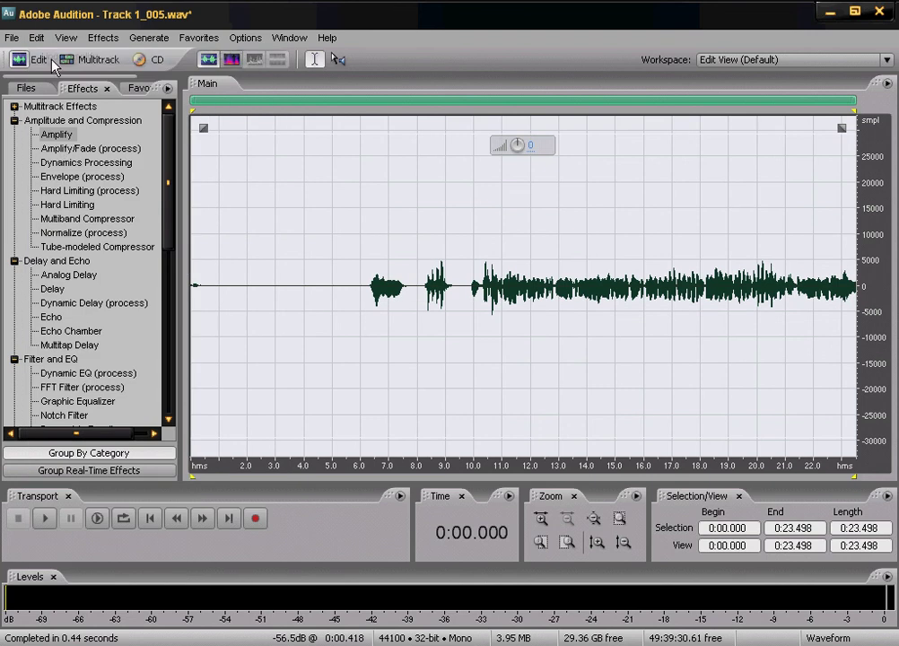
Apply Amplify to the recording with the +6dB Boost preset.
left_click(65, 135)
double_click(65, 135)
left_click(457, 274)
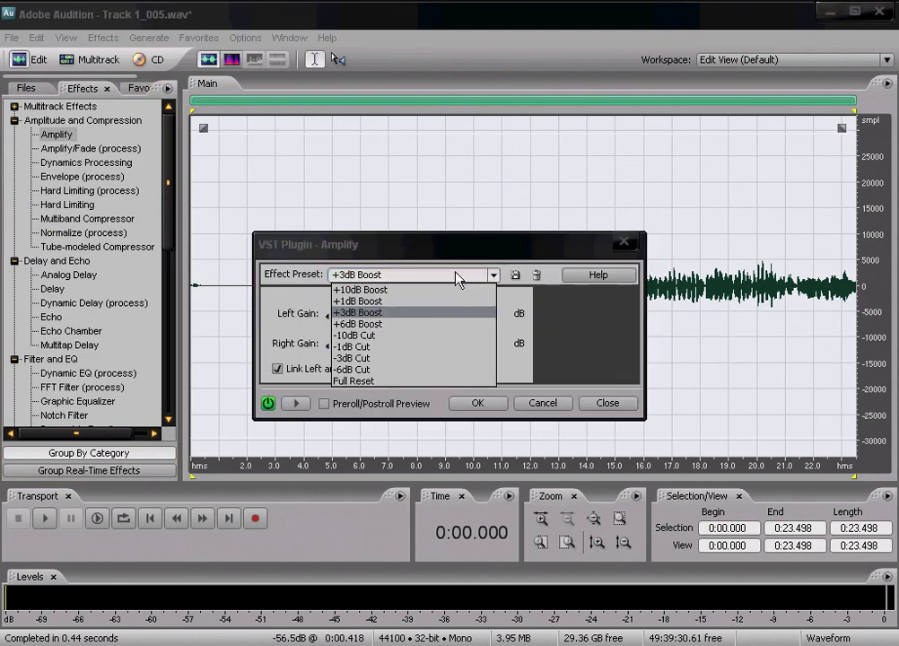
left_click(388, 324)
left_click(489, 404)
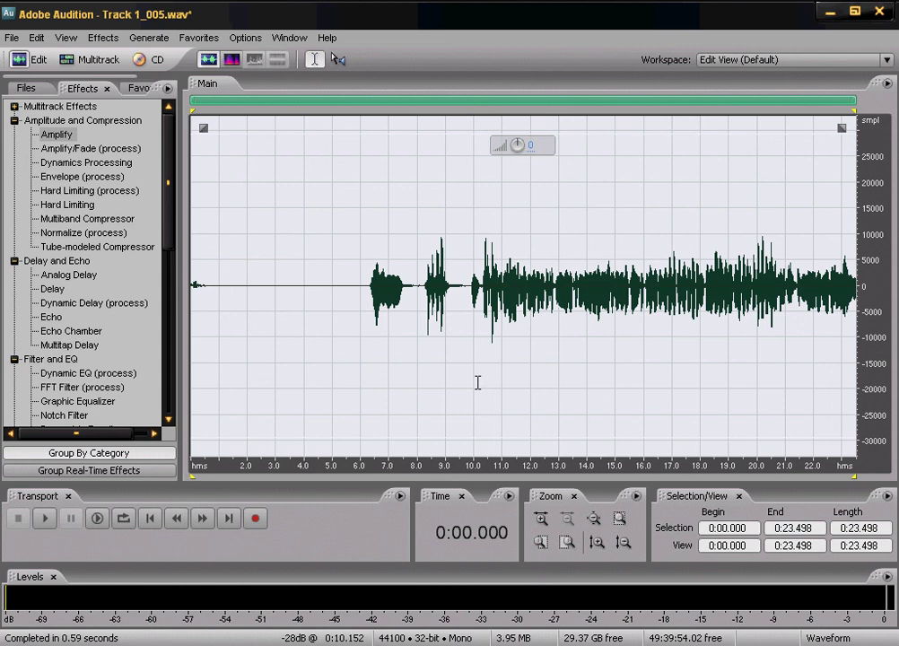
Return to the multitrack session and try out Track 1's volume and pan knobs.
left_click(87, 60)
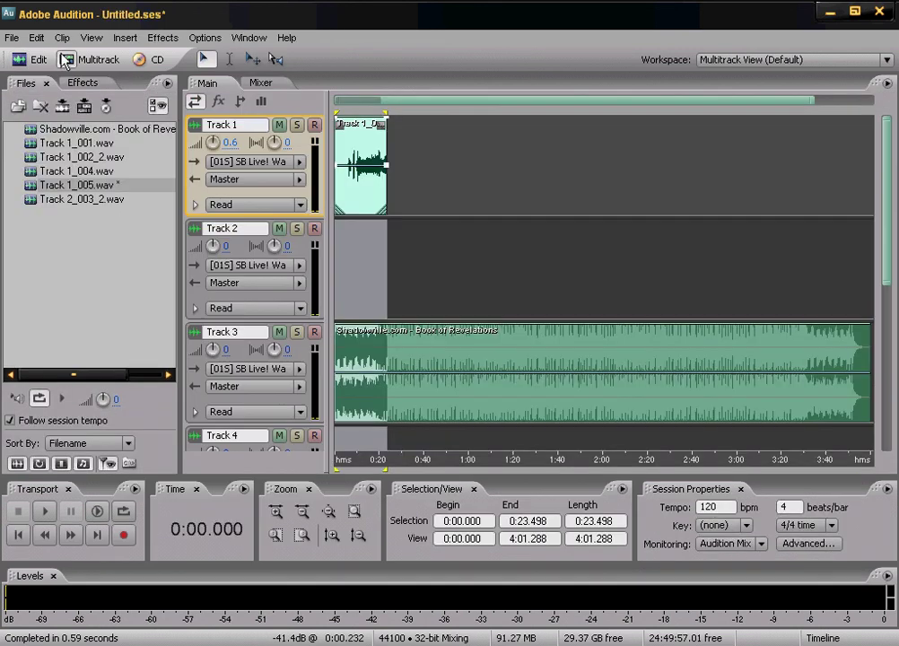
left_click(346, 188)
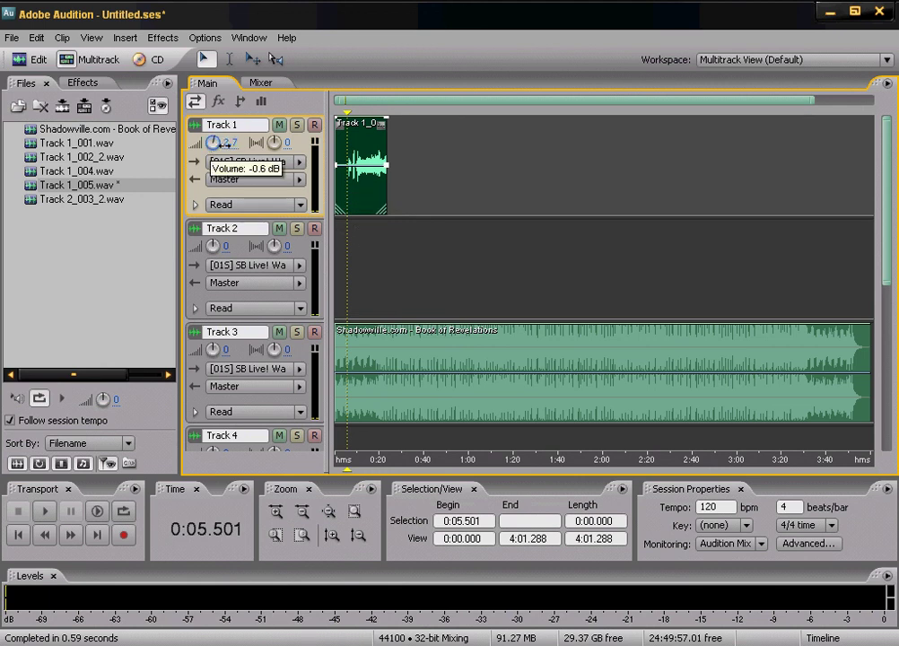
mouse_move(218, 143)
left_mouse_down()
mouse_move(205, 147)
mouse_move(231, 143)
left_mouse_up()
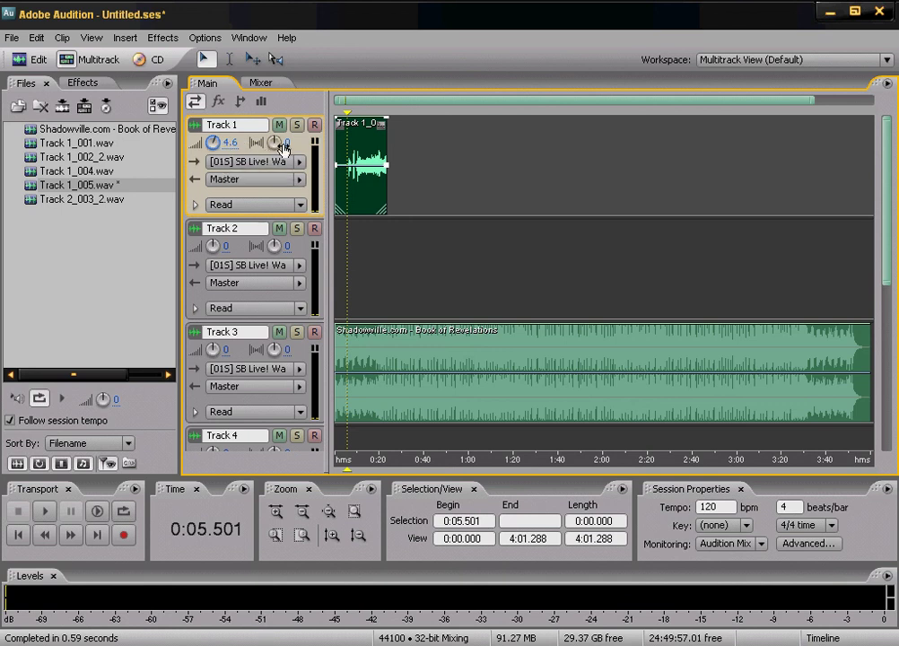
mouse_move(272, 150)
left_mouse_down()
mouse_move(259, 143)
mouse_move(284, 142)
mouse_move(270, 145)
left_mouse_up()
Type 0 into Track 1's pan and volume read-outs.
left_click(291, 142)
type("0")
key("Return")
left_click(232, 144)
type("0")
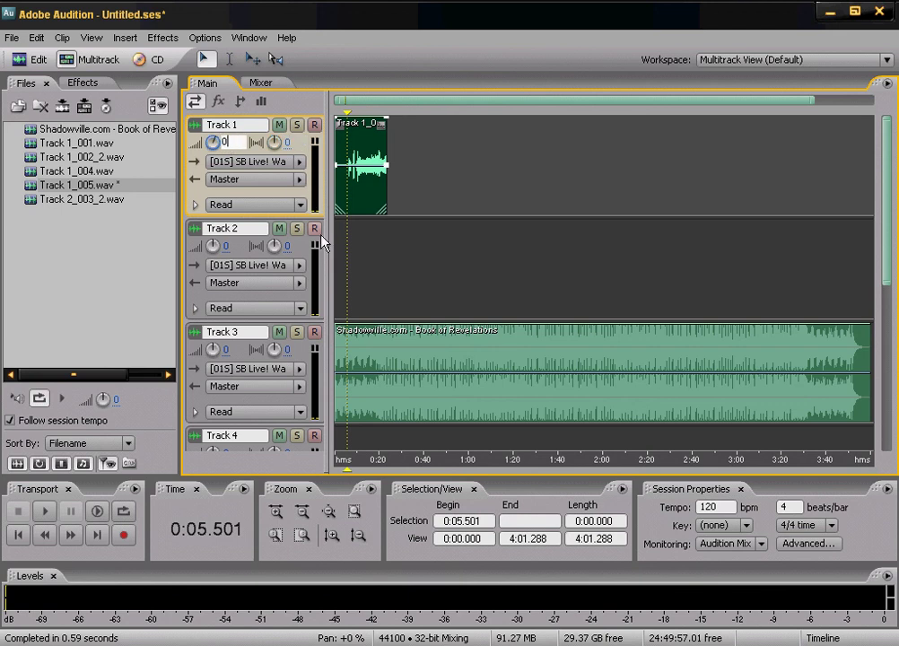
left_click(336, 233)
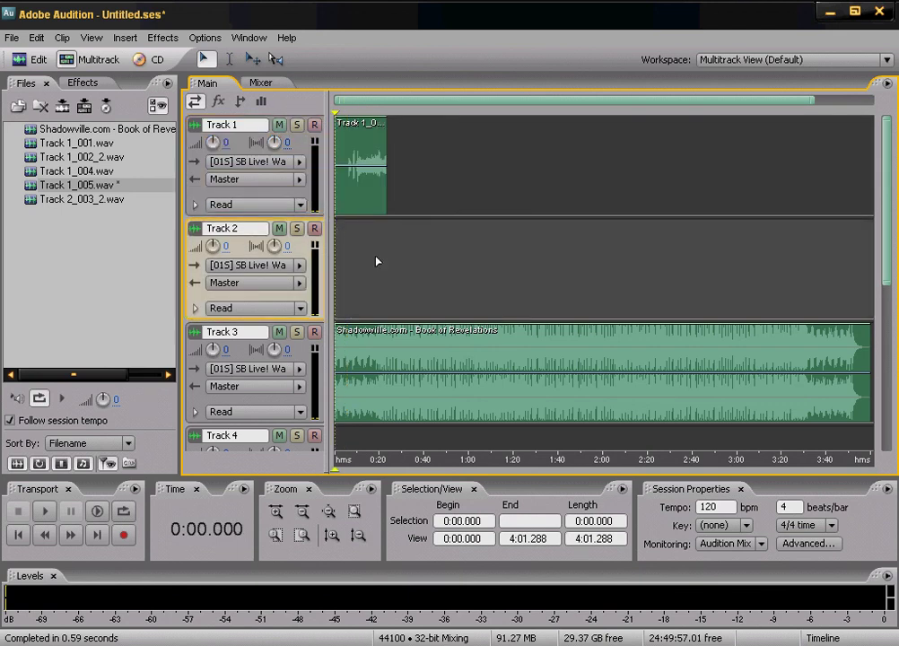
left_click(370, 251)
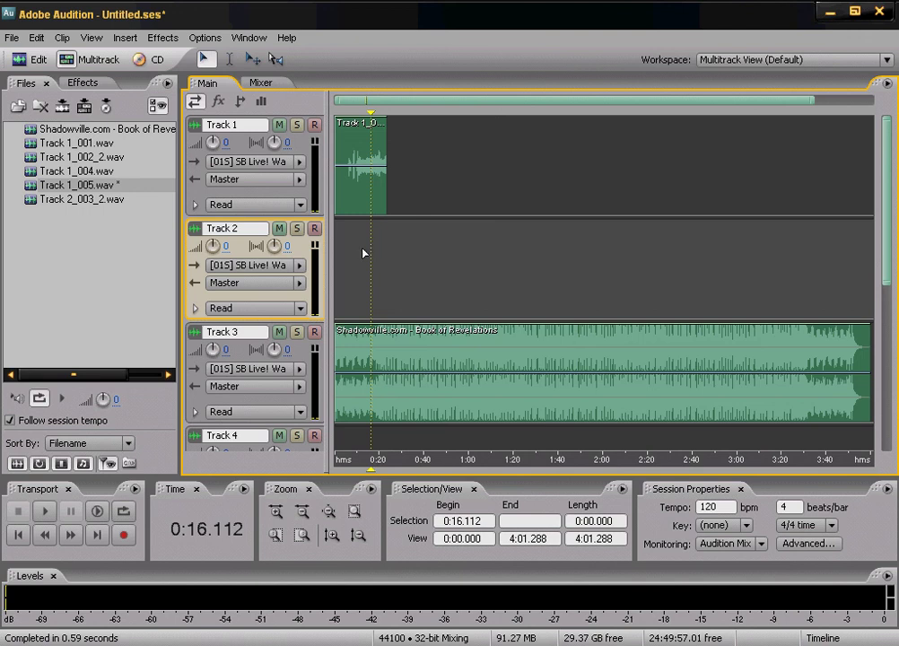
Zoom in and place the playhead on Track 1's clip at 0:18.158.
left_click(375, 175)
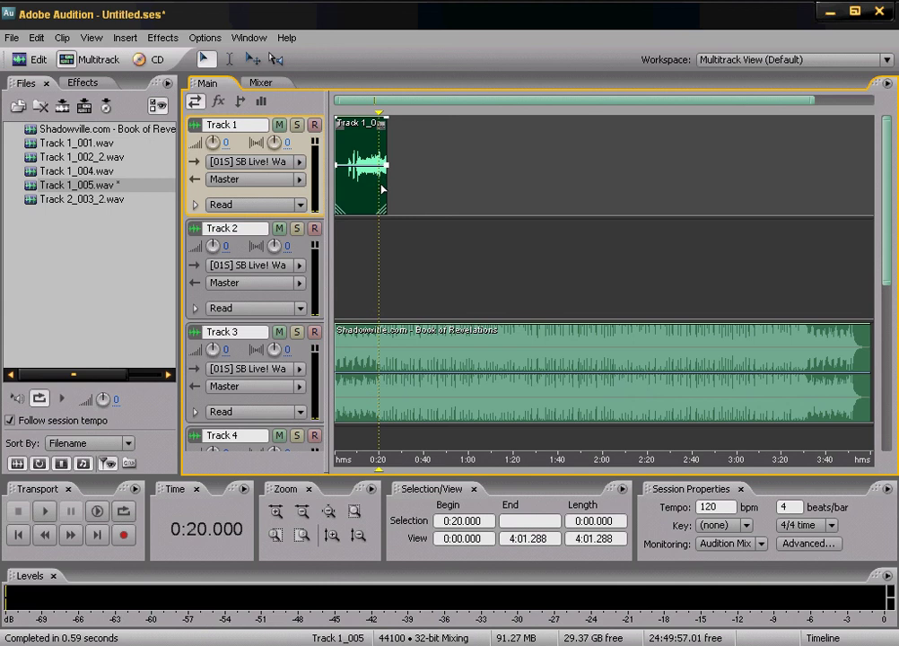
left_click(371, 185)
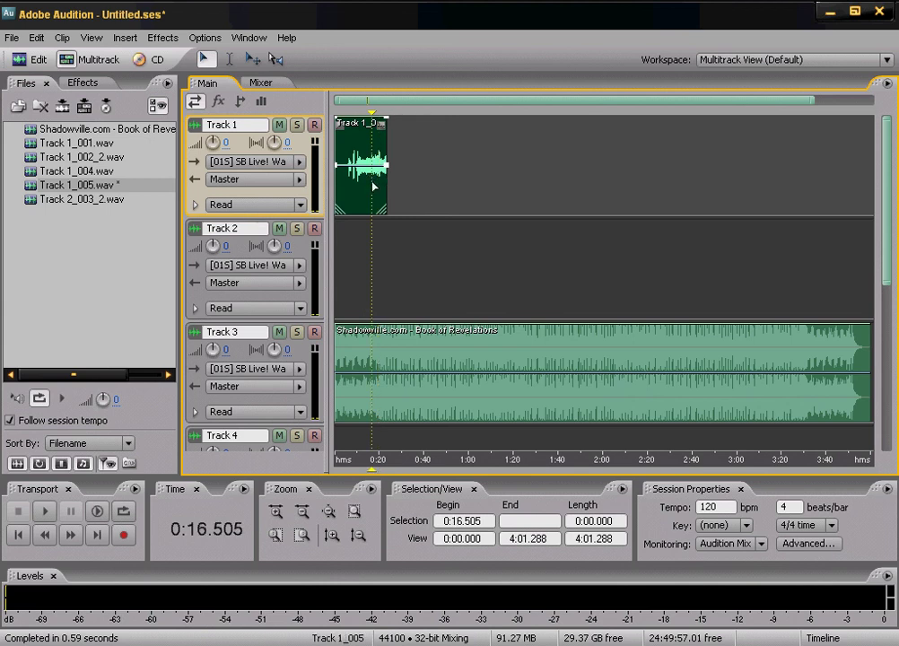
key("space")
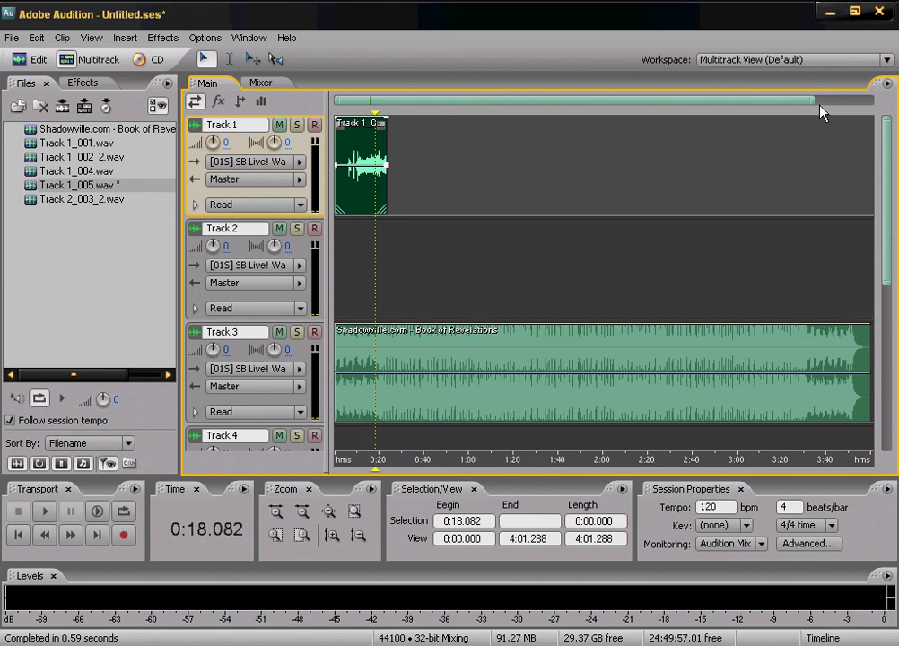
left_click_drag(814, 102, 384, 100)
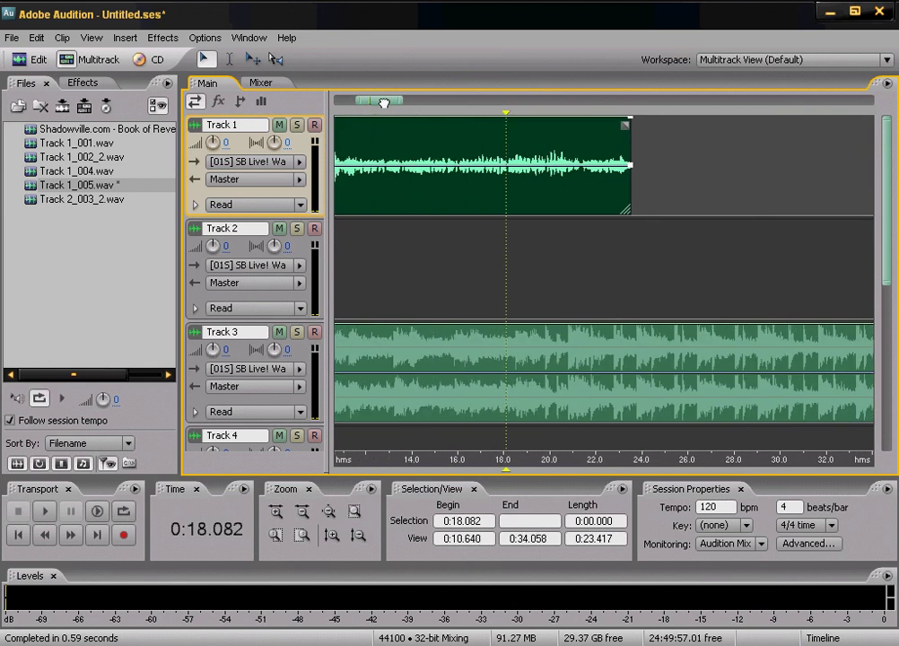
key("Right")
key("Right")
Split the clip at 0:18.158 and drag the tail piece later along Track 1.
left_click(632, 181, "shift")
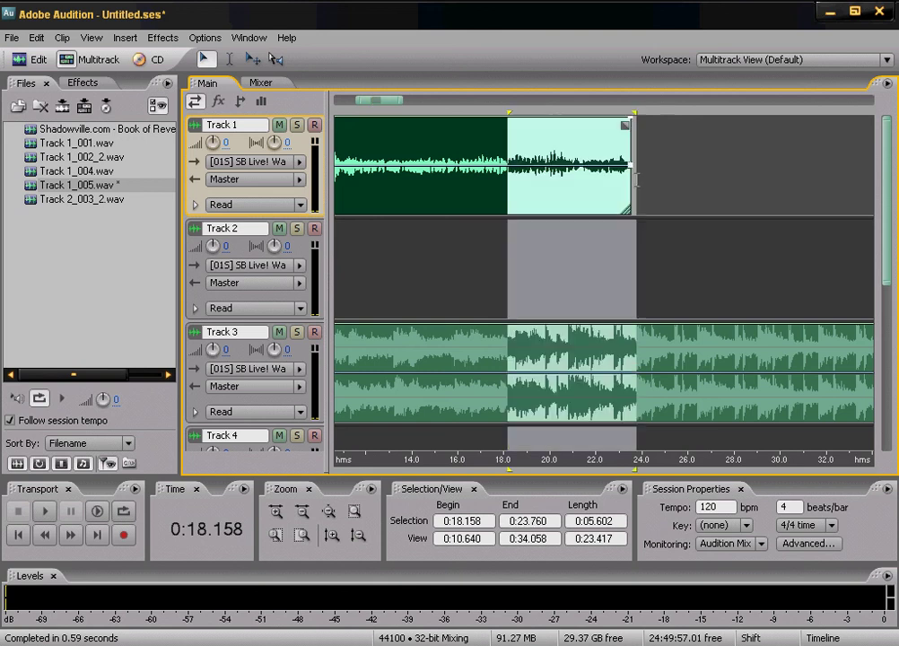
right_click(578, 196)
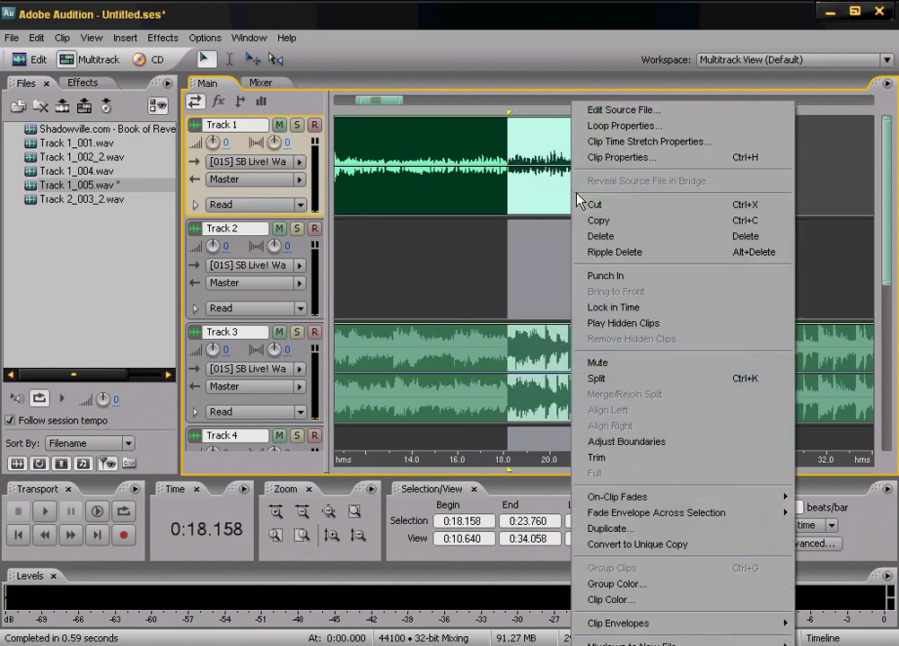
left_click(595, 378)
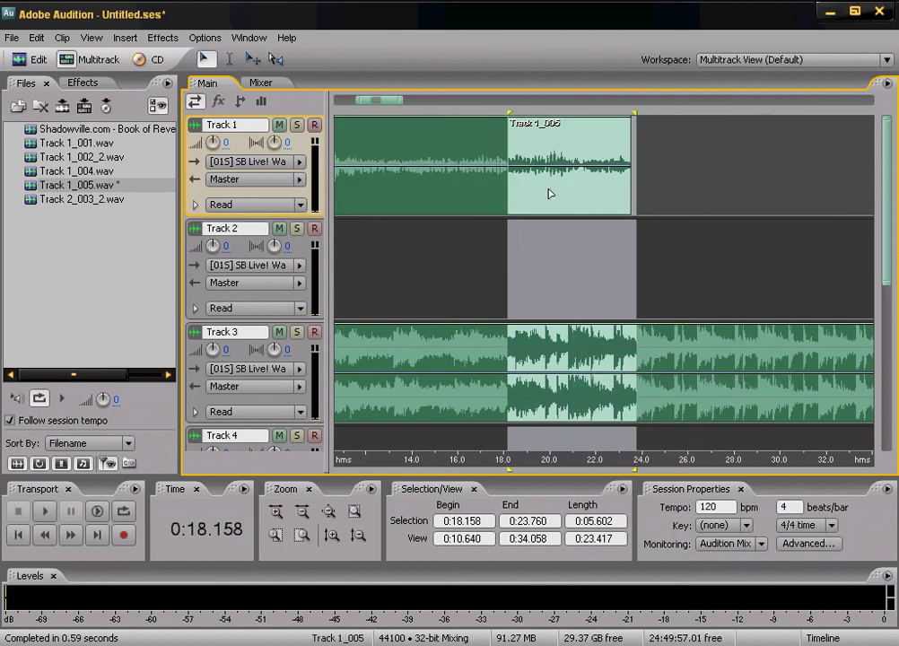
left_click(490, 247)
left_click_drag(538, 202, 786, 174)
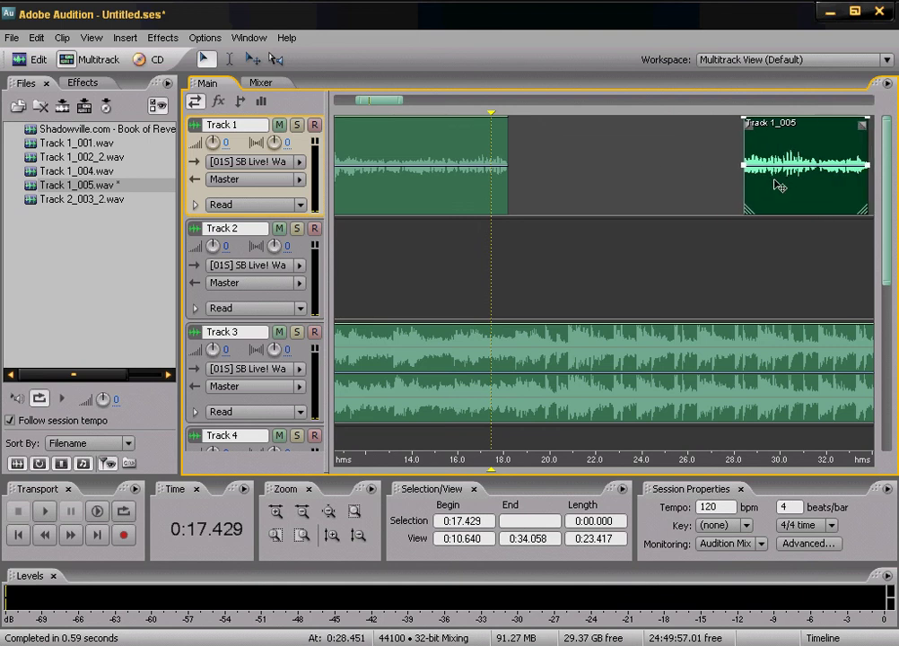
Mute the Track 1_005 clip and set Track 2's start point to 0:14.516.
right_click(769, 170)
left_click(610, 363)
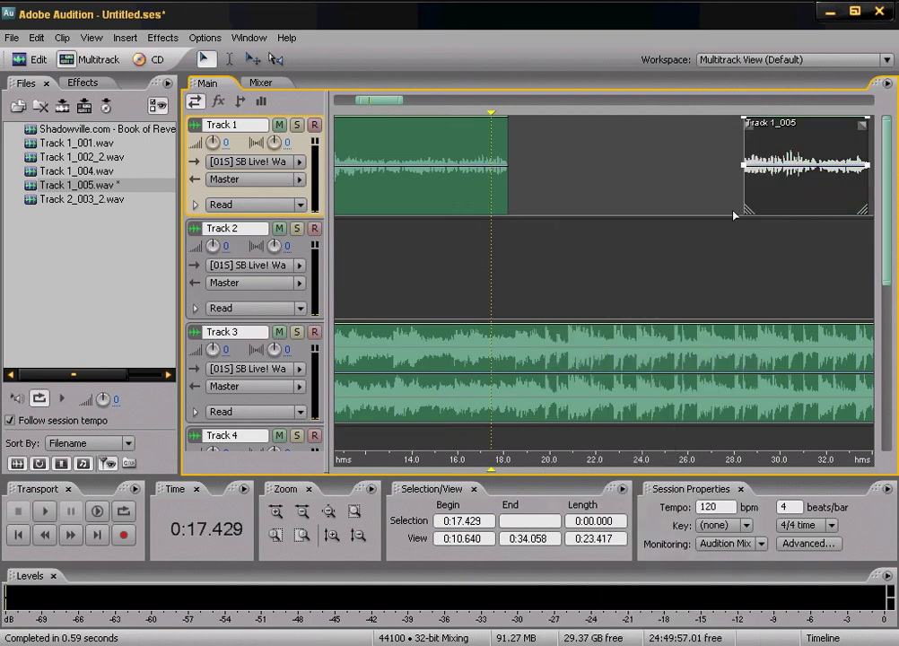
left_click(475, 236)
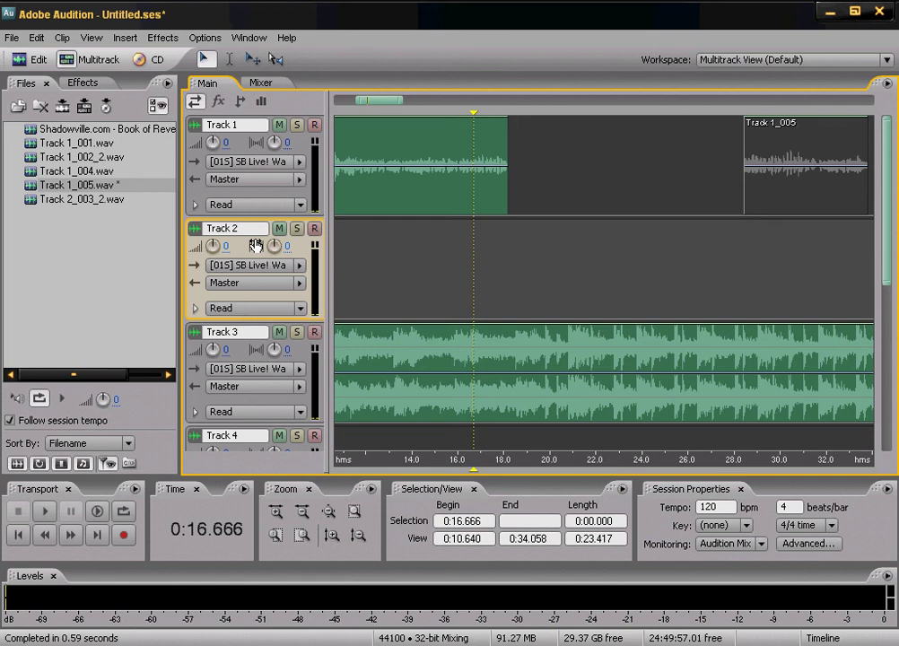
left_click_drag(403, 106, 656, 101)
left_click_drag(598, 101, 549, 105)
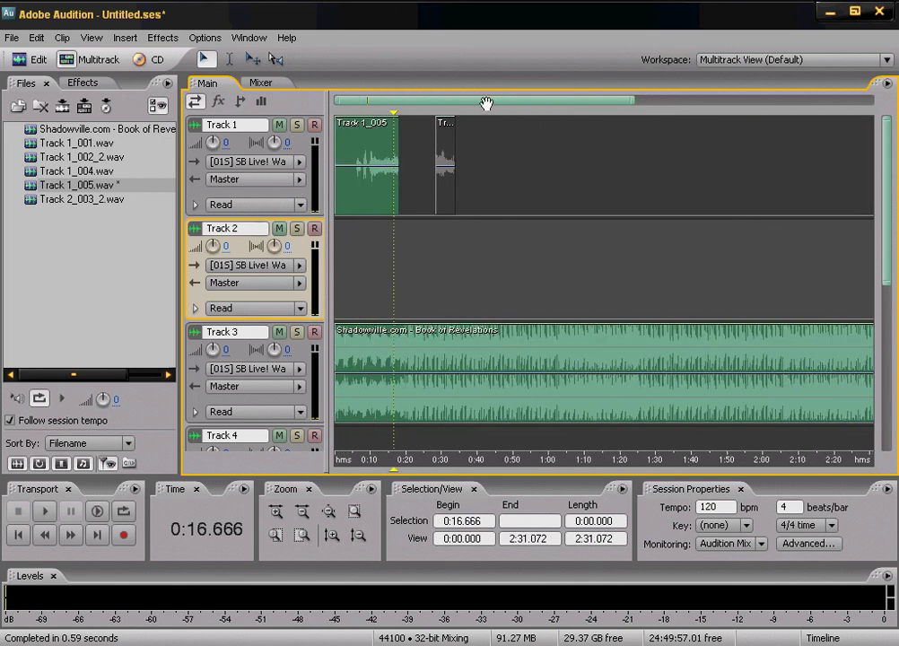
left_click(382, 252)
left_click(387, 232)
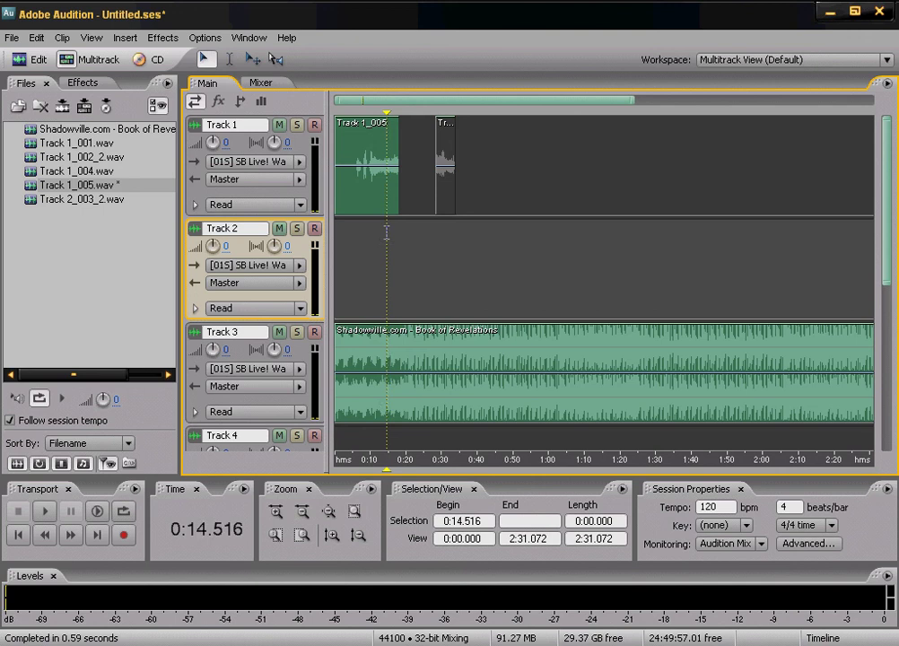
Arm Track 2, record a new take, then stop and disarm the track.
left_click(314, 229)
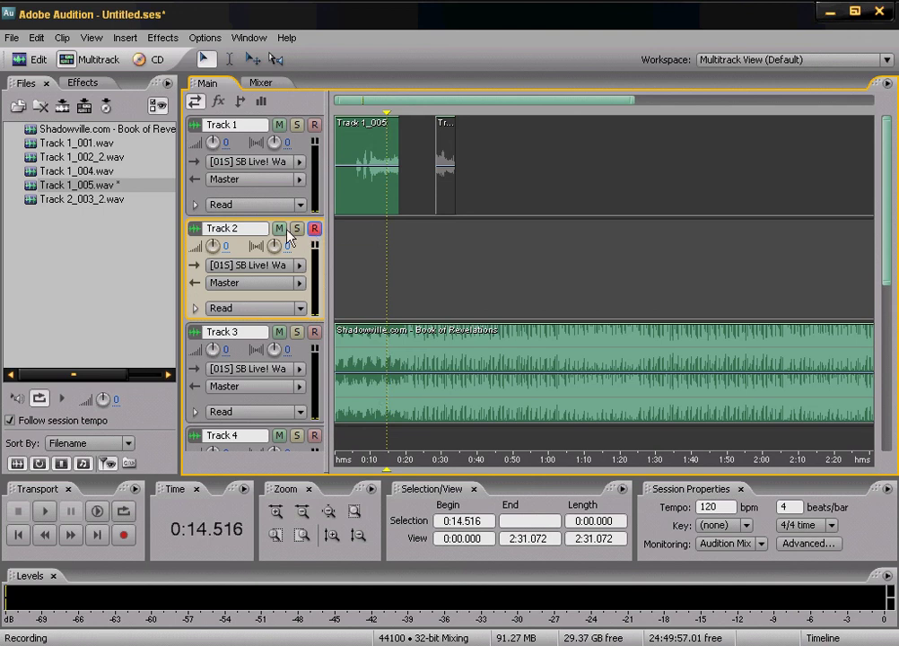
left_click(124, 534)
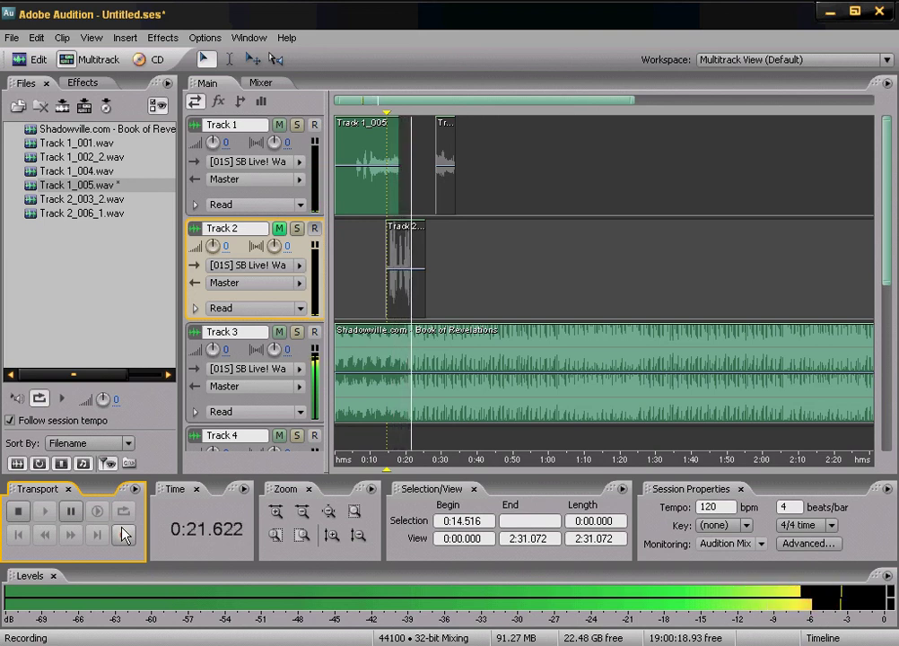
left_click(25, 518)
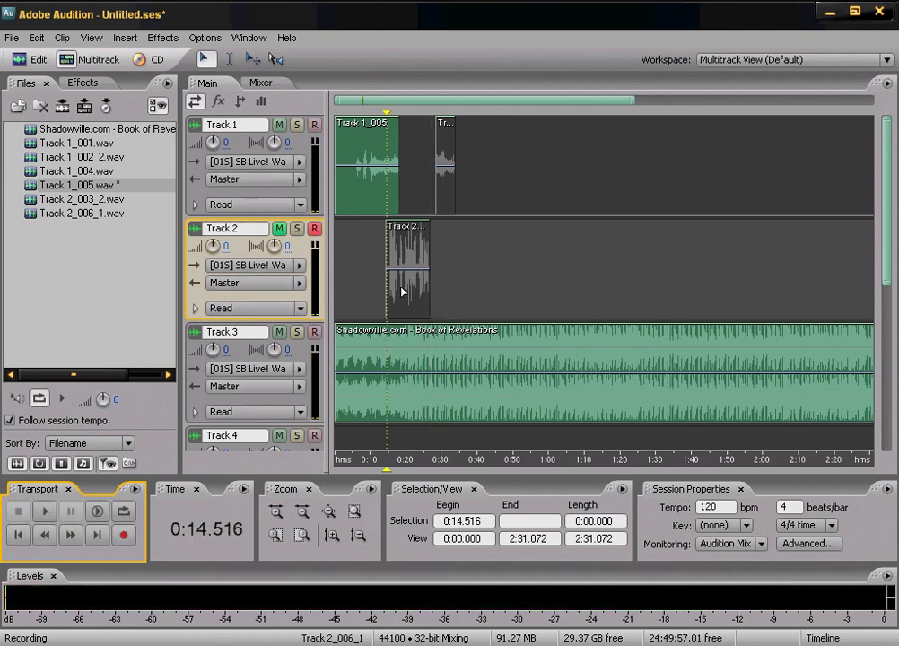
left_click(314, 228)
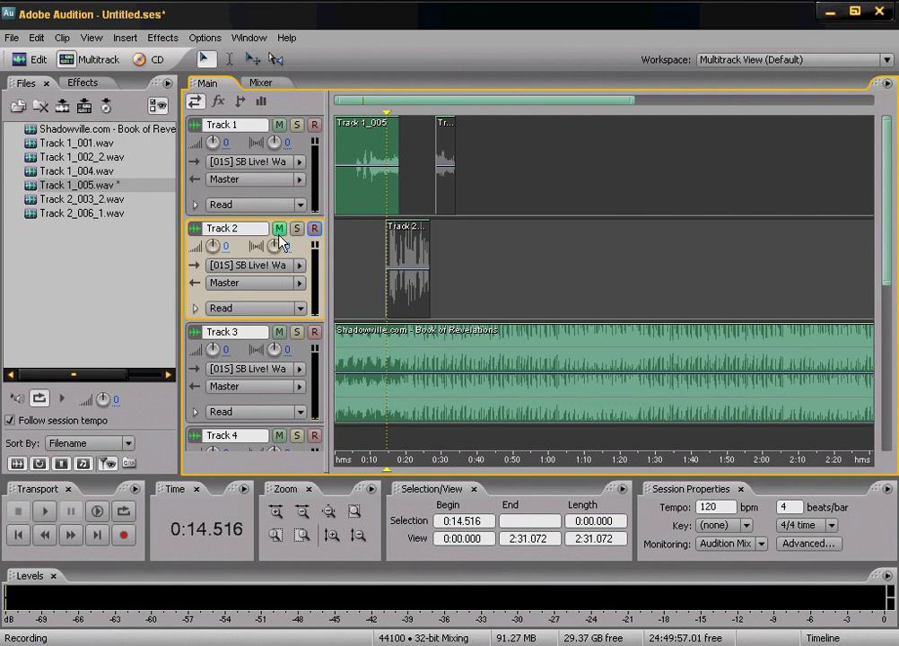
left_click(413, 273)
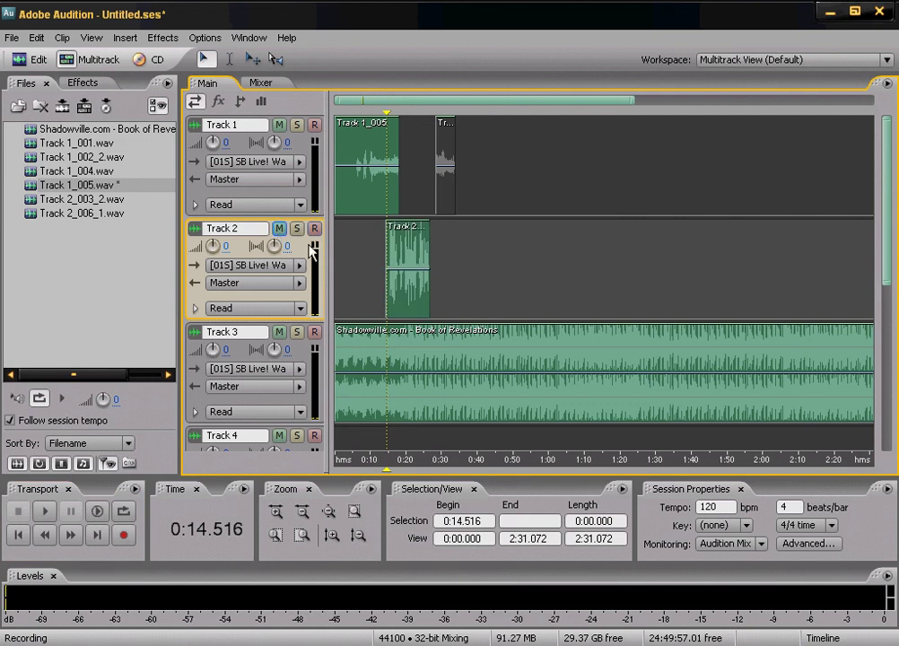
Noise-reduce the whole Track 2_006_1 take using its silent lead-in as the profile.
double_click(397, 267)
left_click_drag(244, 285, 197, 286)
scroll(130, 385, "down", 5)
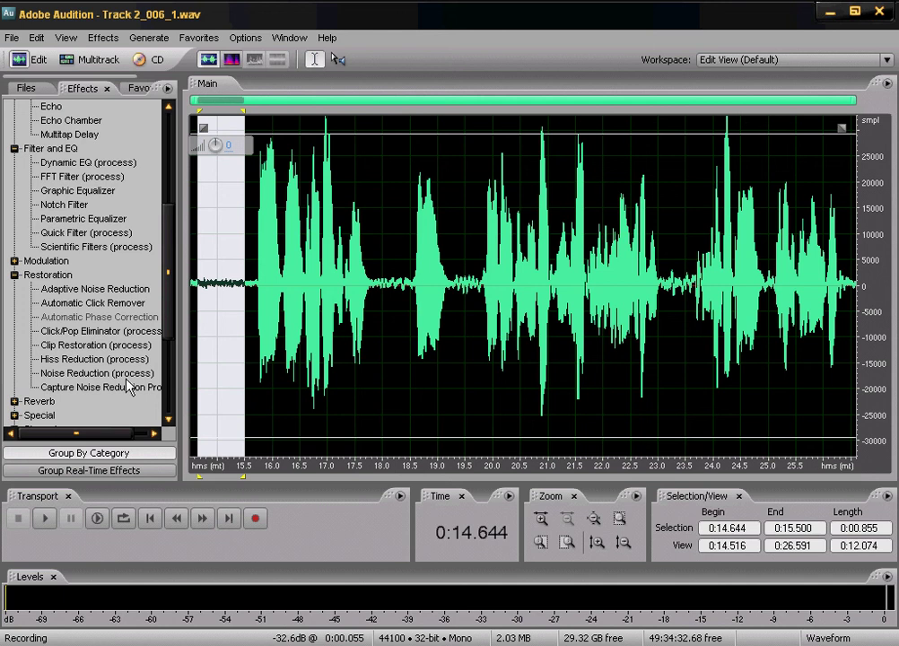
double_click(97, 372)
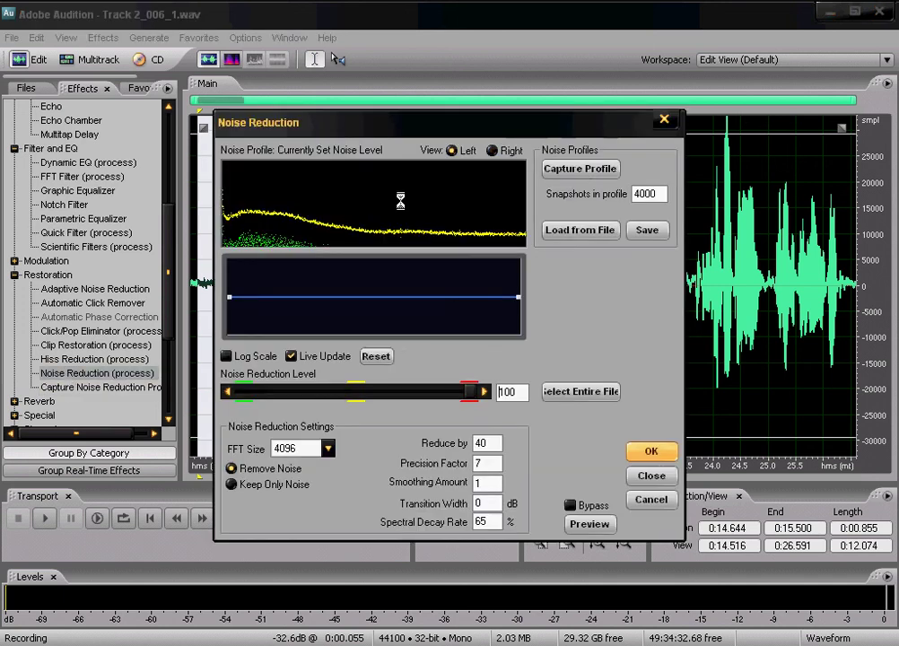
left_click(581, 170)
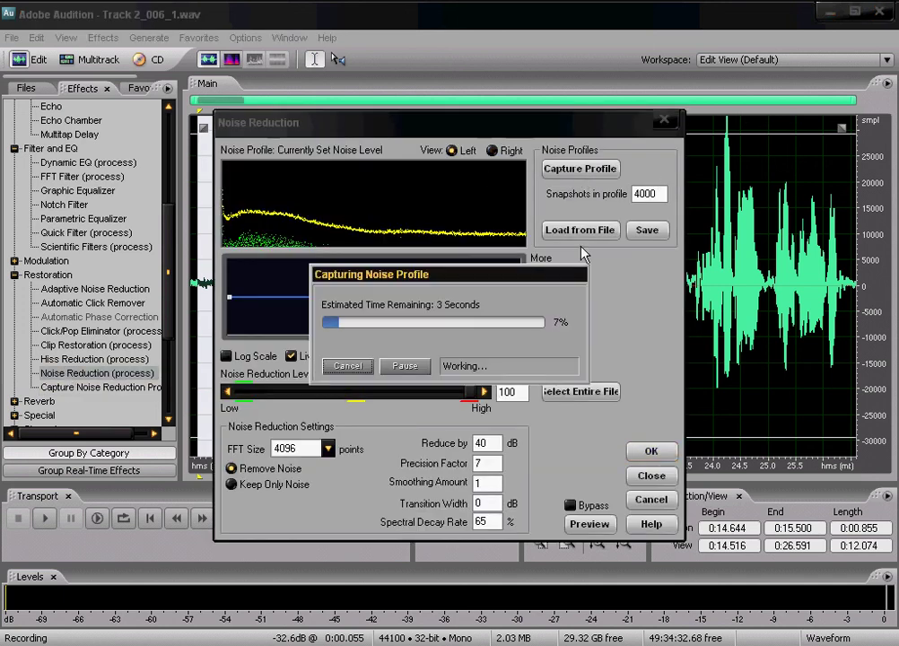
left_click(574, 395)
left_click(646, 452)
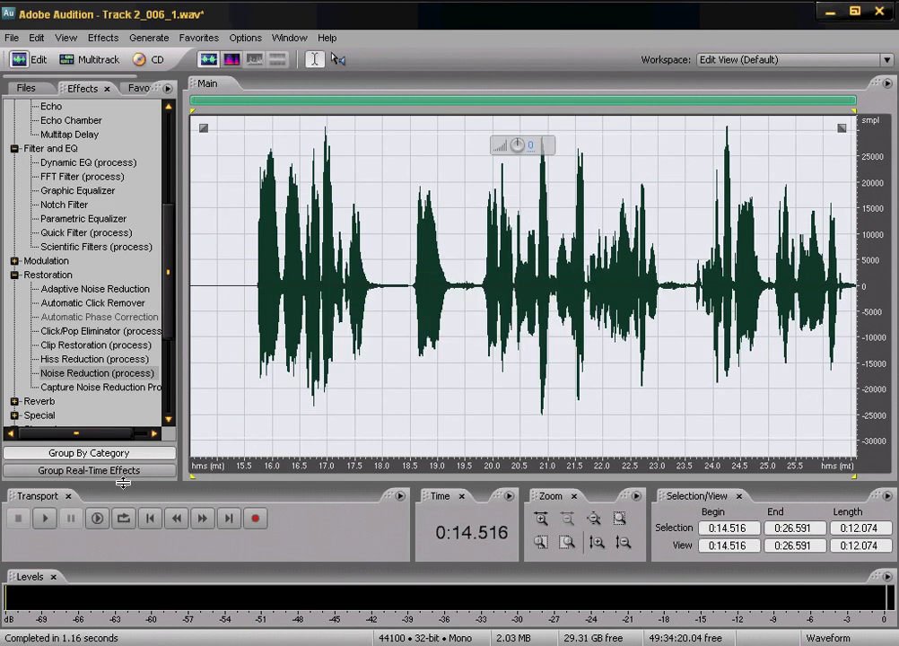
left_click(71, 65)
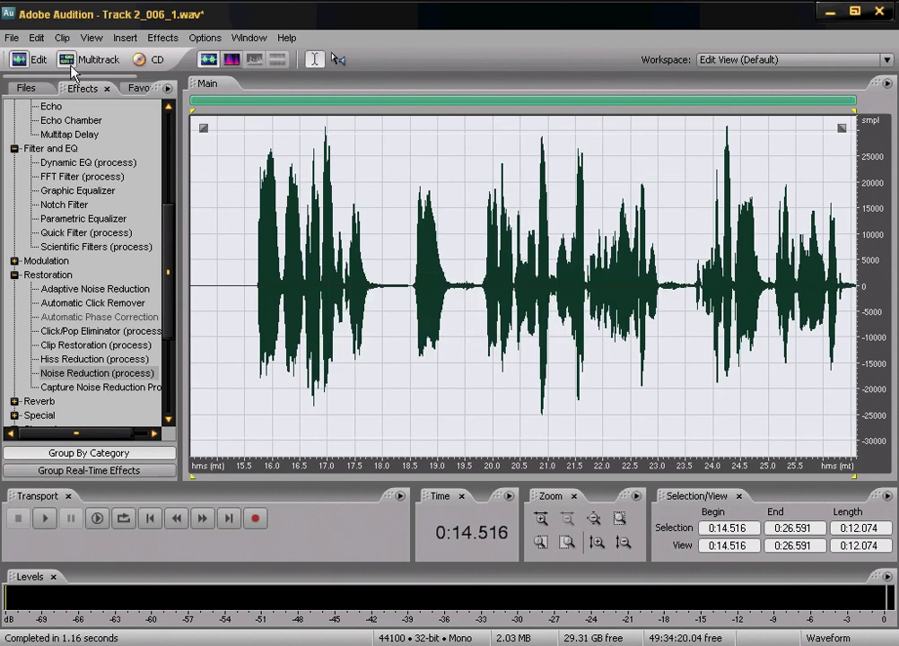
left_click(377, 245)
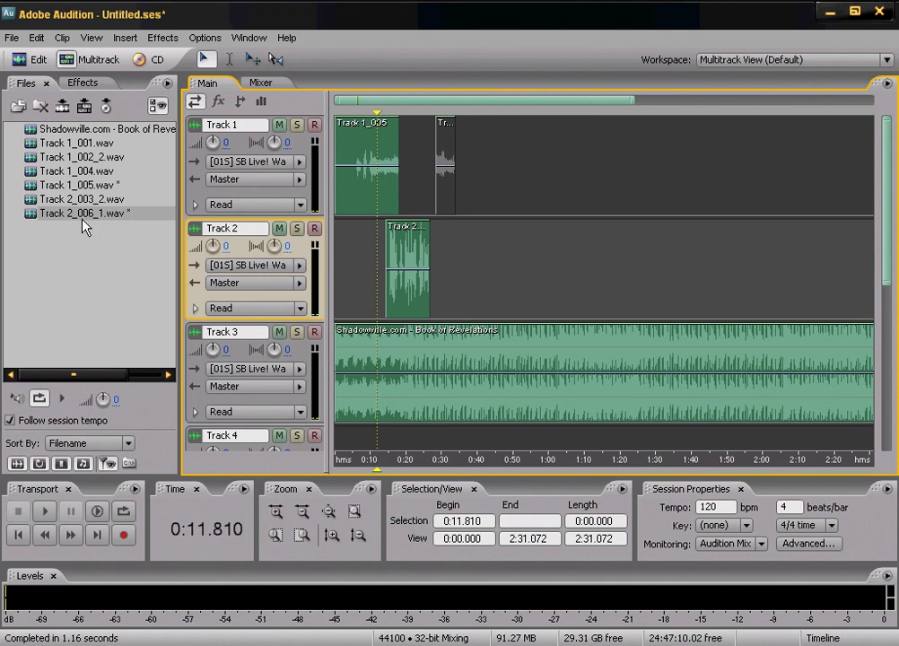
Move the playhead back to about 0:07 and make Track 5's lane taller.
scroll(472, 373, "down", 5)
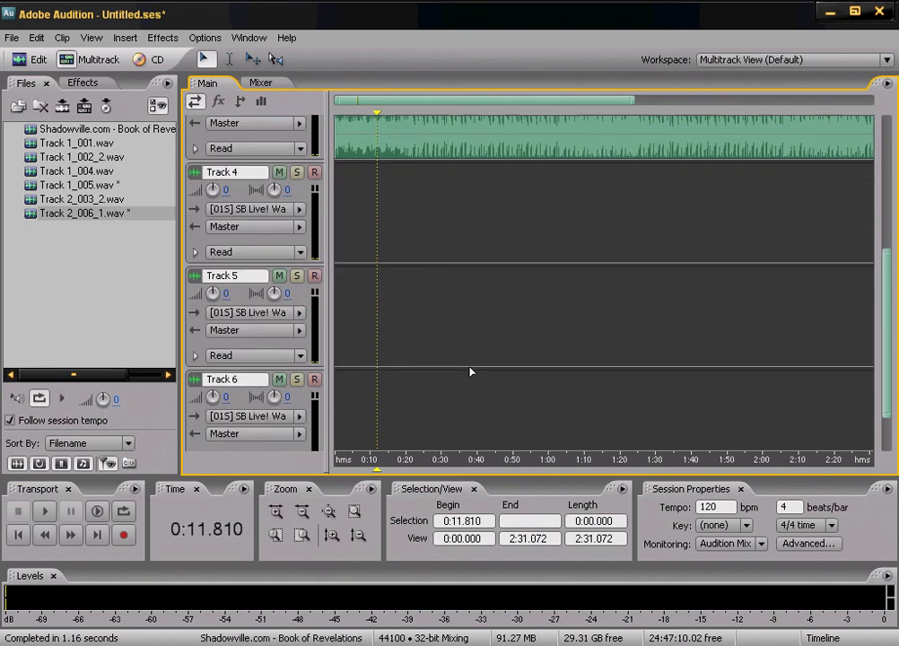
scroll(472, 373, "up", 5)
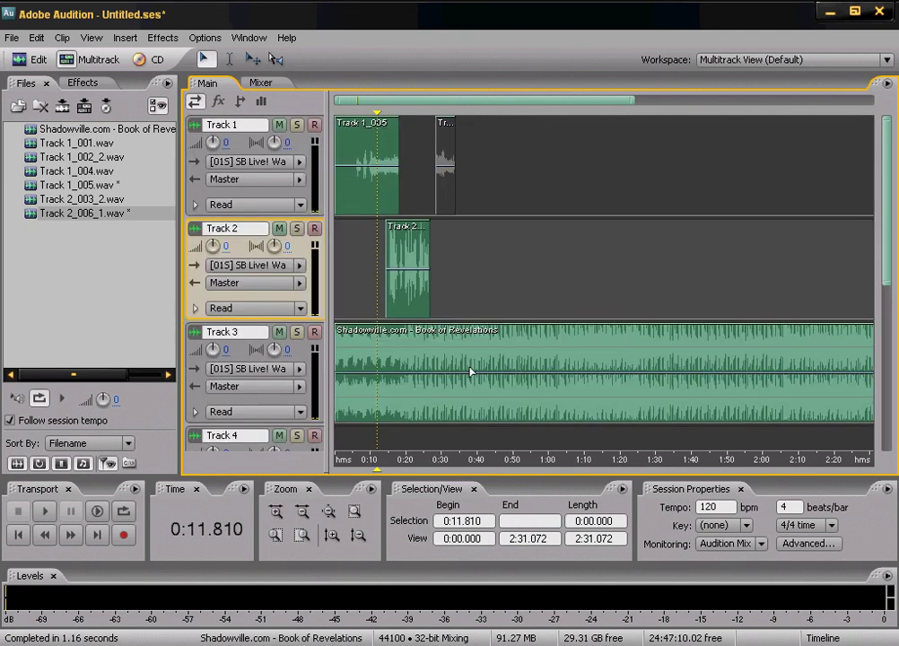
scroll(470, 371, "down", 1)
scroll(470, 371, "up", 1)
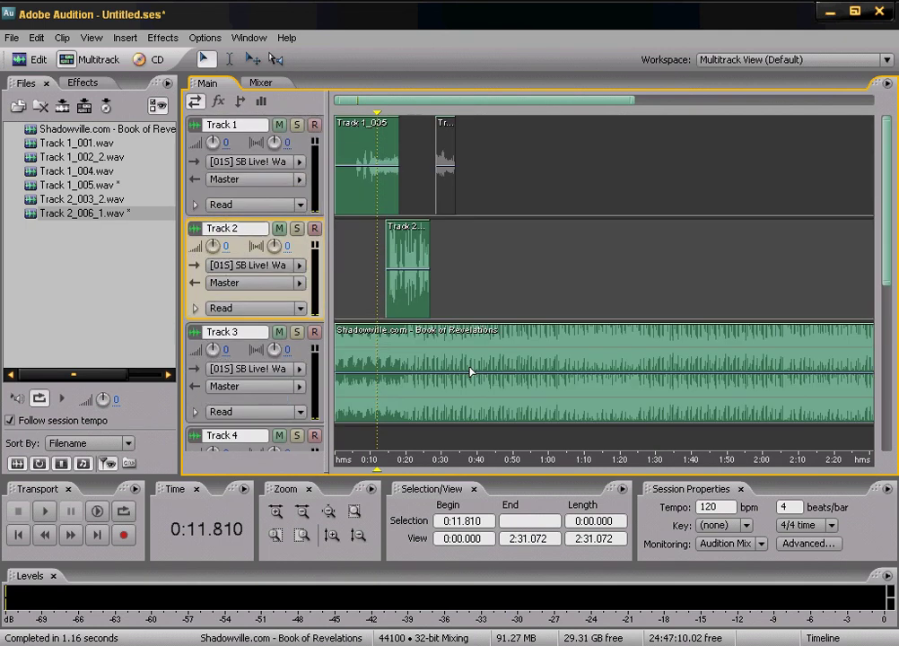
left_click(359, 262)
scroll(372, 371, "down", 6)
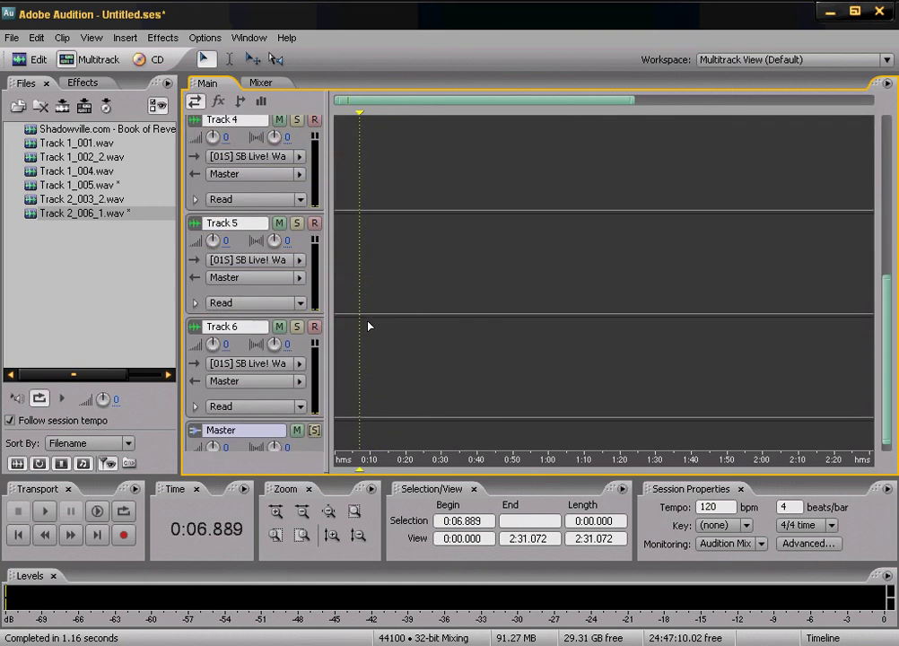
left_click_drag(311, 314, 314, 305)
scroll(267, 332, "down", 2)
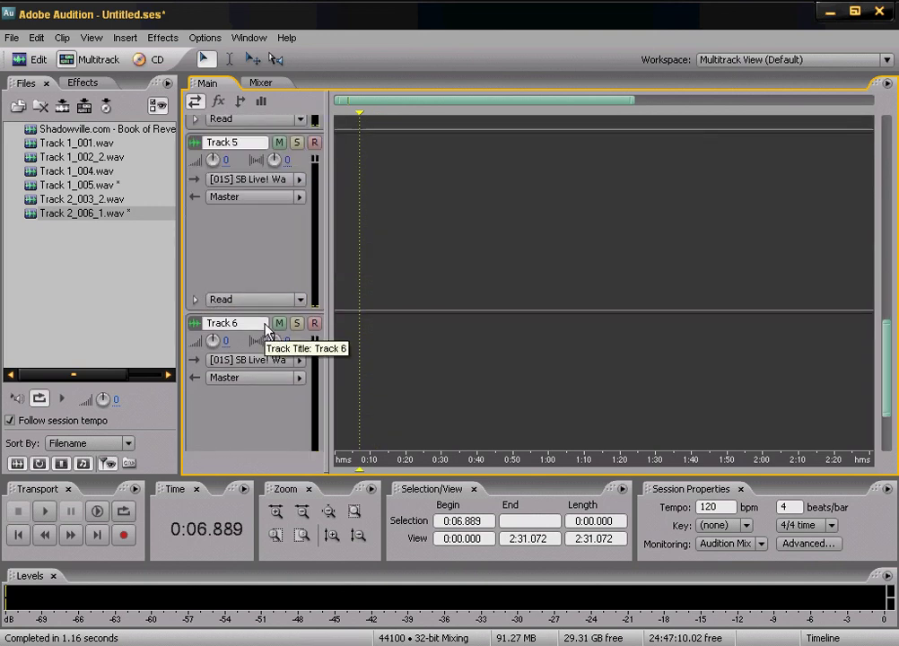
scroll(474, 269, "up", 1)
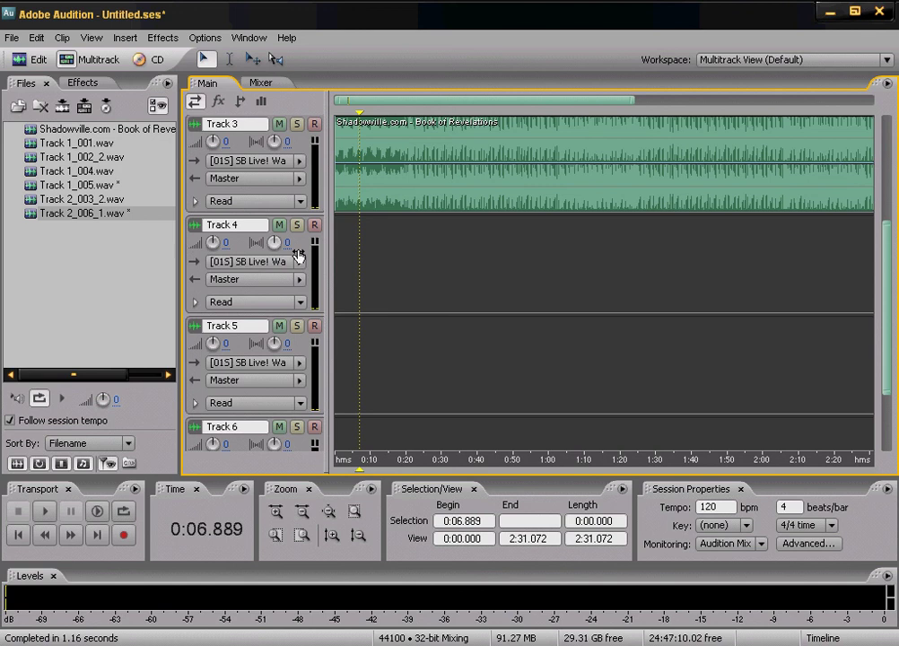
Arm Tracks 4 and 5, record takes from 0:06.889, and show the effects racks.
left_click(314, 225)
left_click(279, 227)
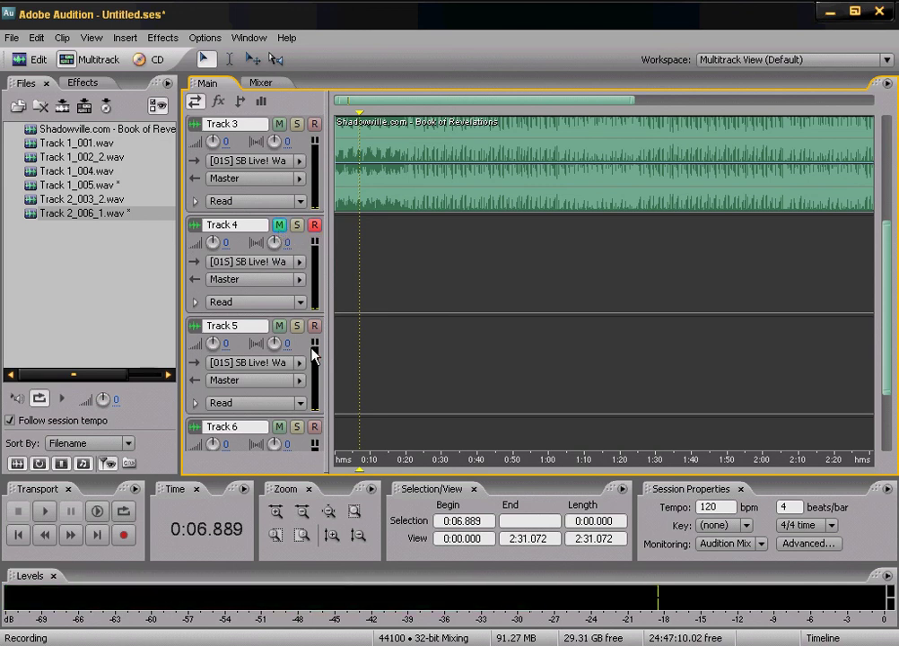
left_click(314, 325)
left_click(279, 325)
left_click(123, 535)
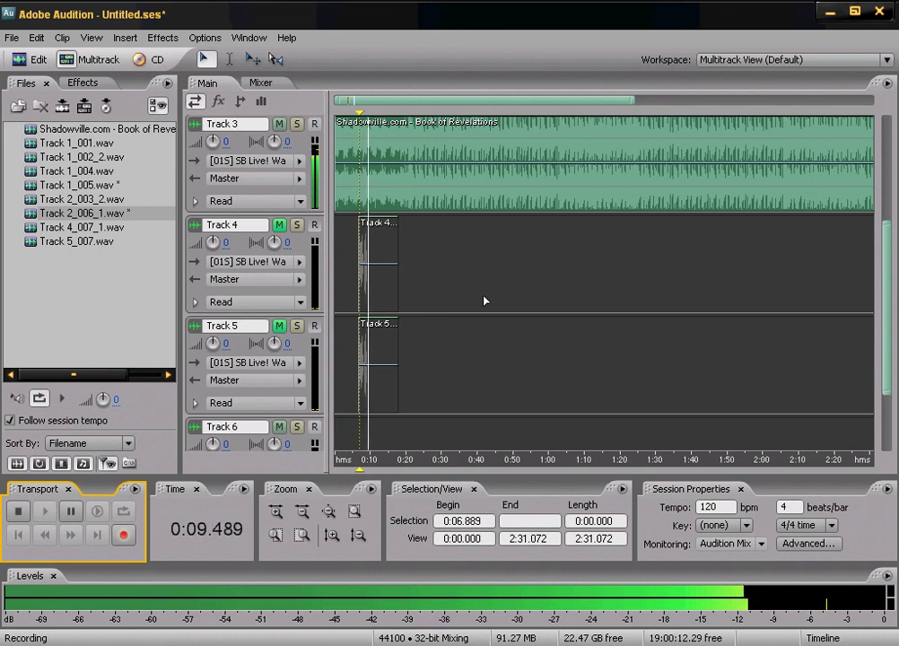
key("space")
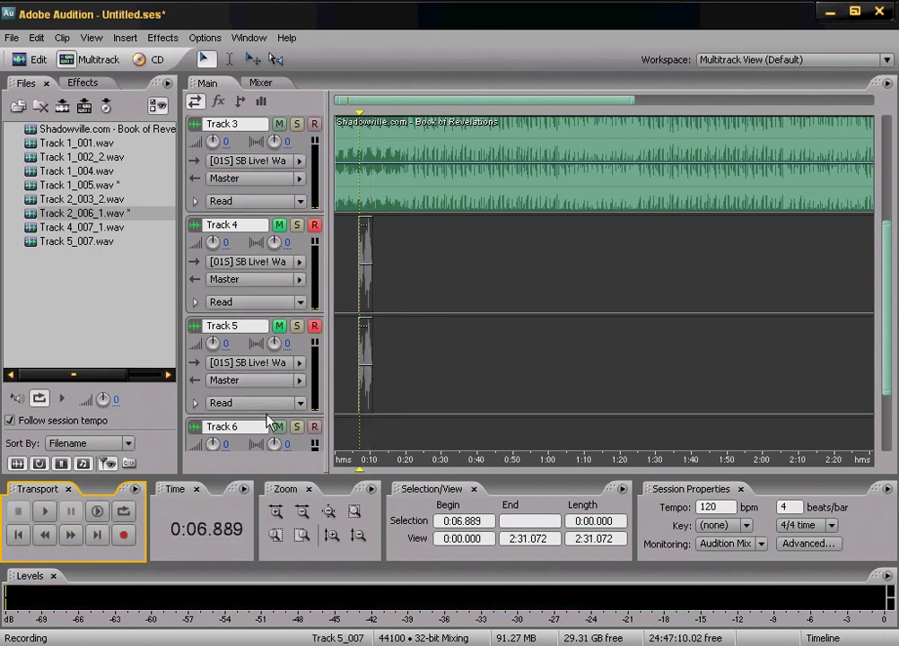
left_click(218, 100)
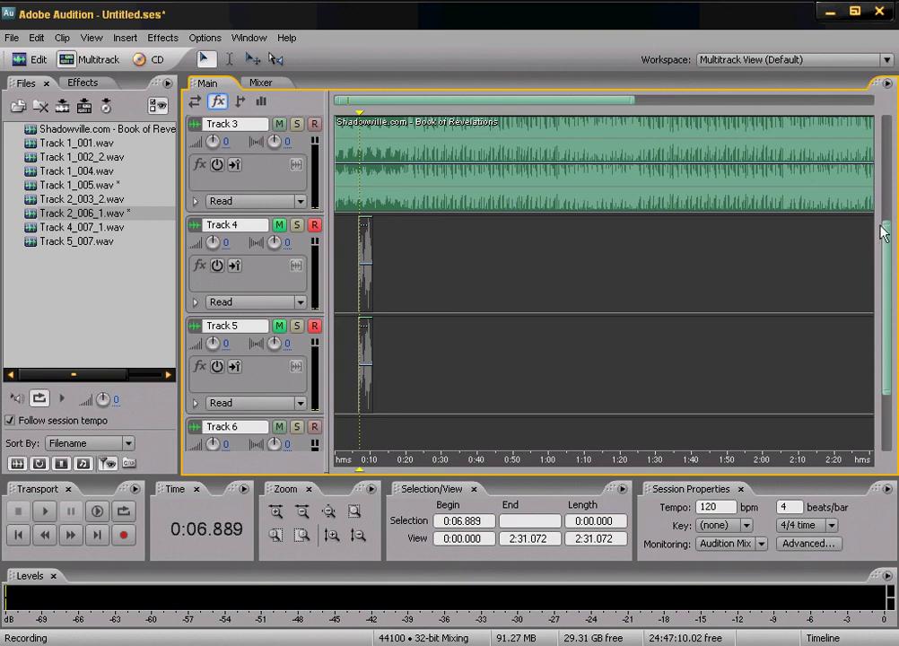
Insert Auto-Tune VST into Track 5's effects rack and close its plug-in window.
scroll(887, 227, "down", 1)
scroll(886, 227, "down", 2)
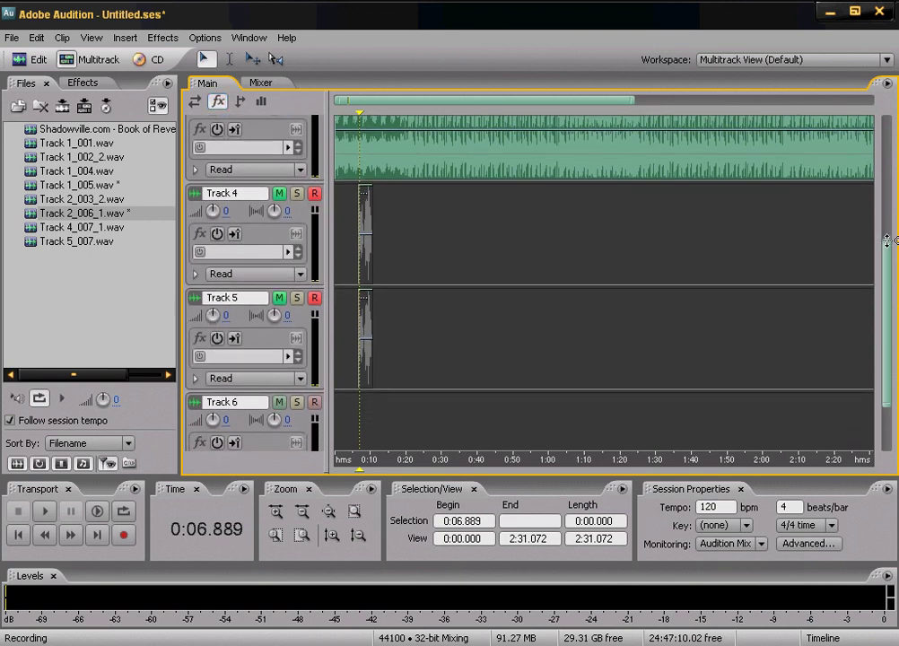
left_click(288, 356)
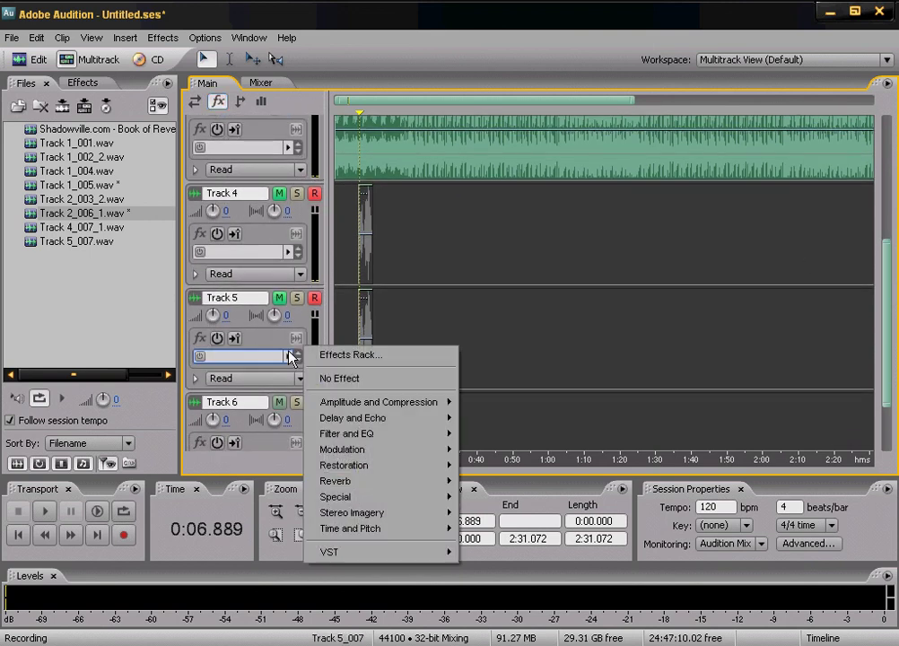
mouse_move(388, 565)
left_click(474, 556)
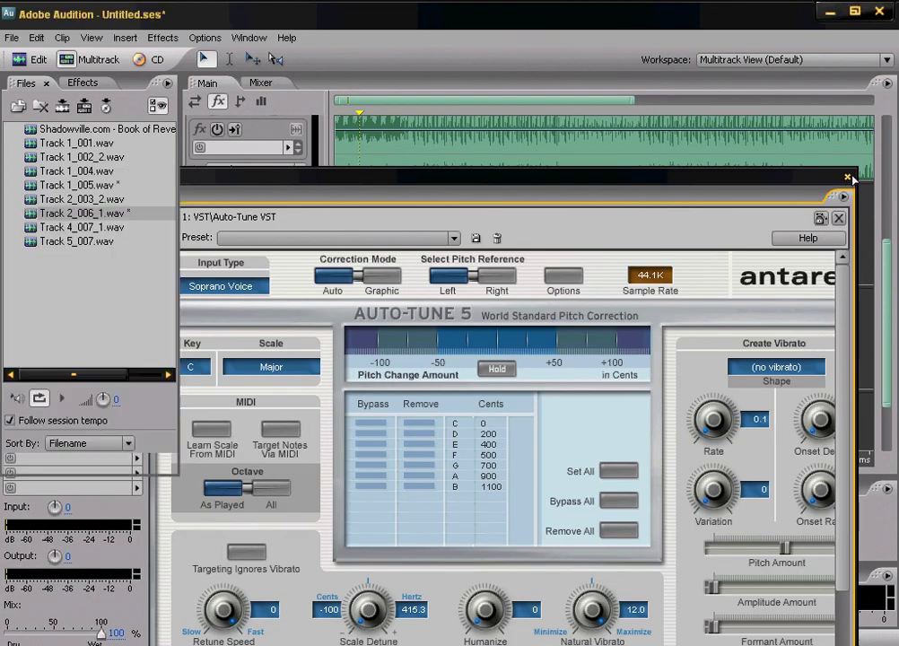
left_click(847, 177)
left_click(354, 257)
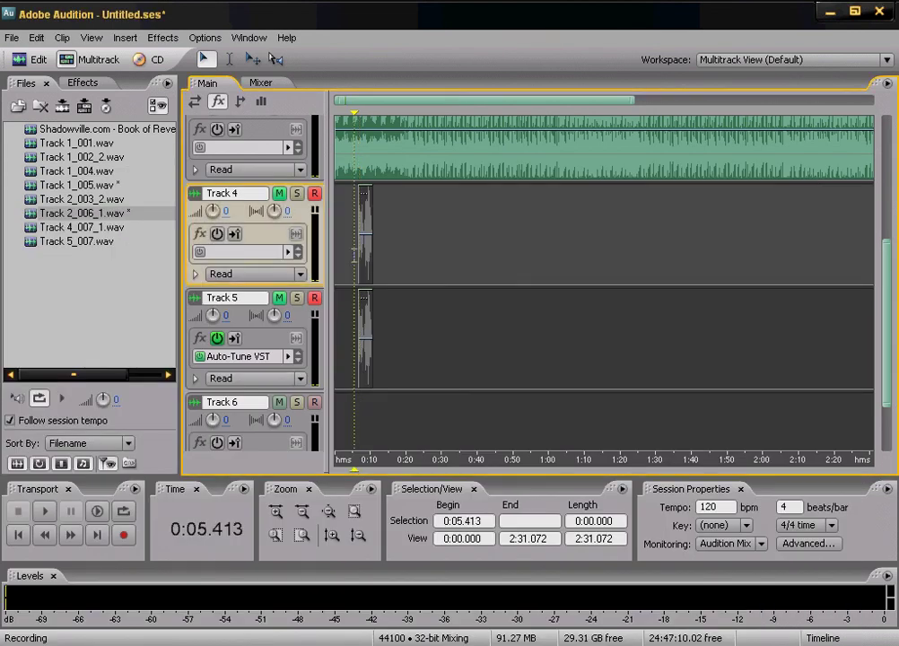